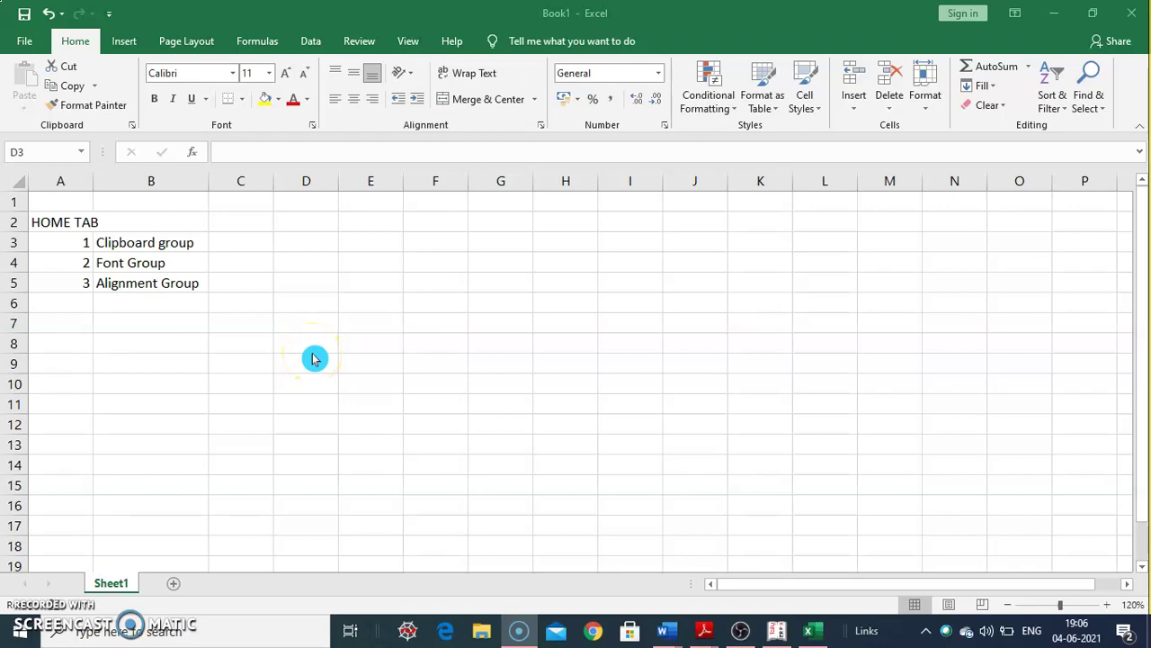
# Point out the Clipboard group, Font Group and Alignment Group entries.
pyautogui.click(130, 244)
pyautogui.click(135, 263)
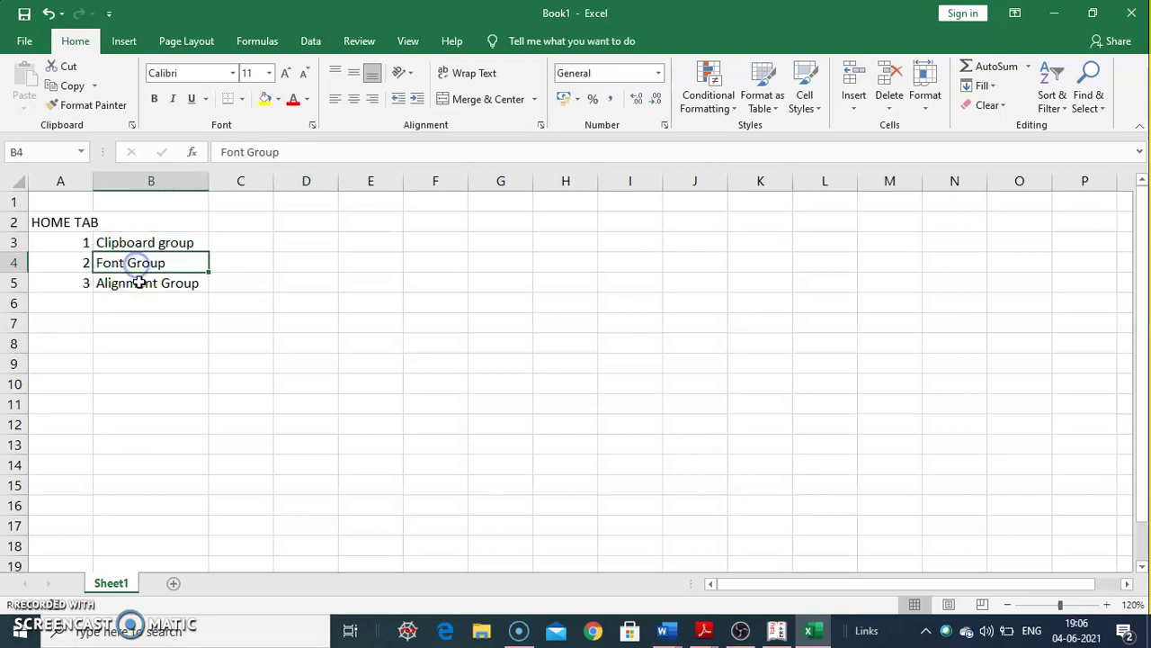
pyautogui.click(142, 290)
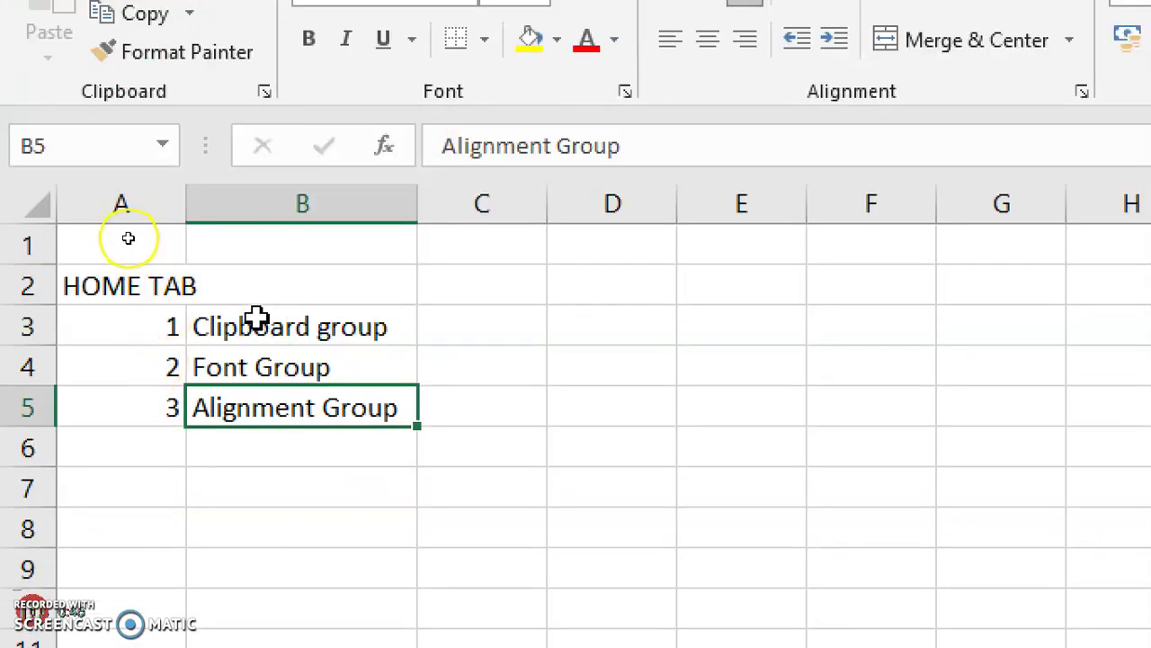
# Cut the three group names from B3:B5 and paste them at E3.
pyautogui.moveTo(256, 318); pyautogui.dragTo(262, 403)
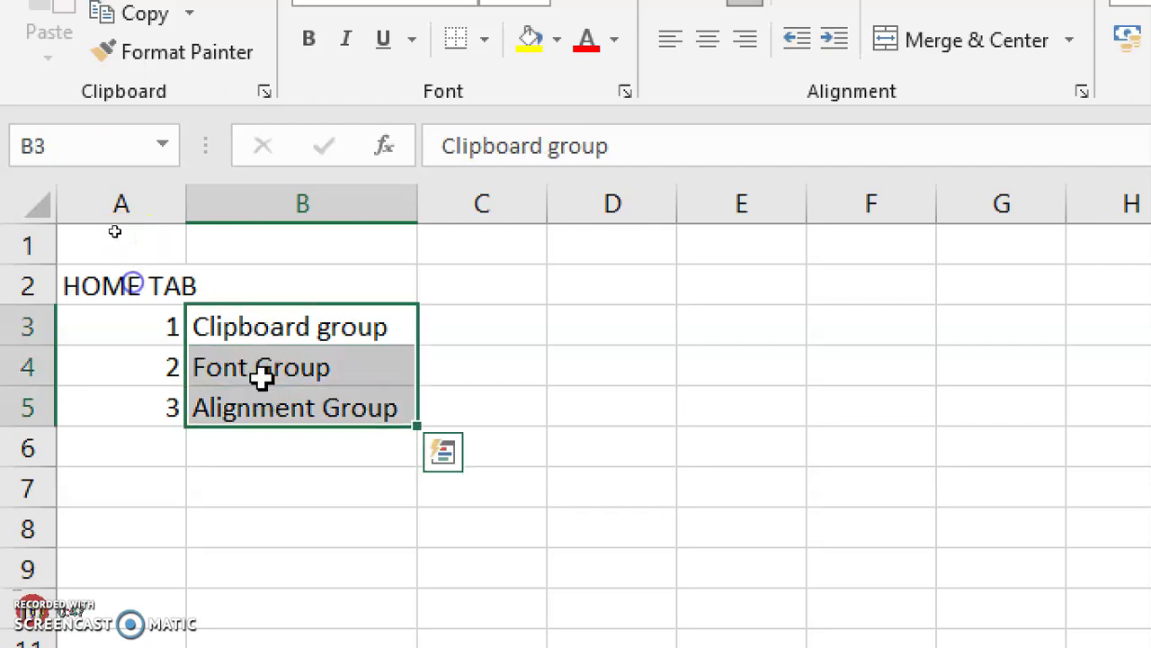
pyautogui.click(135, 13)
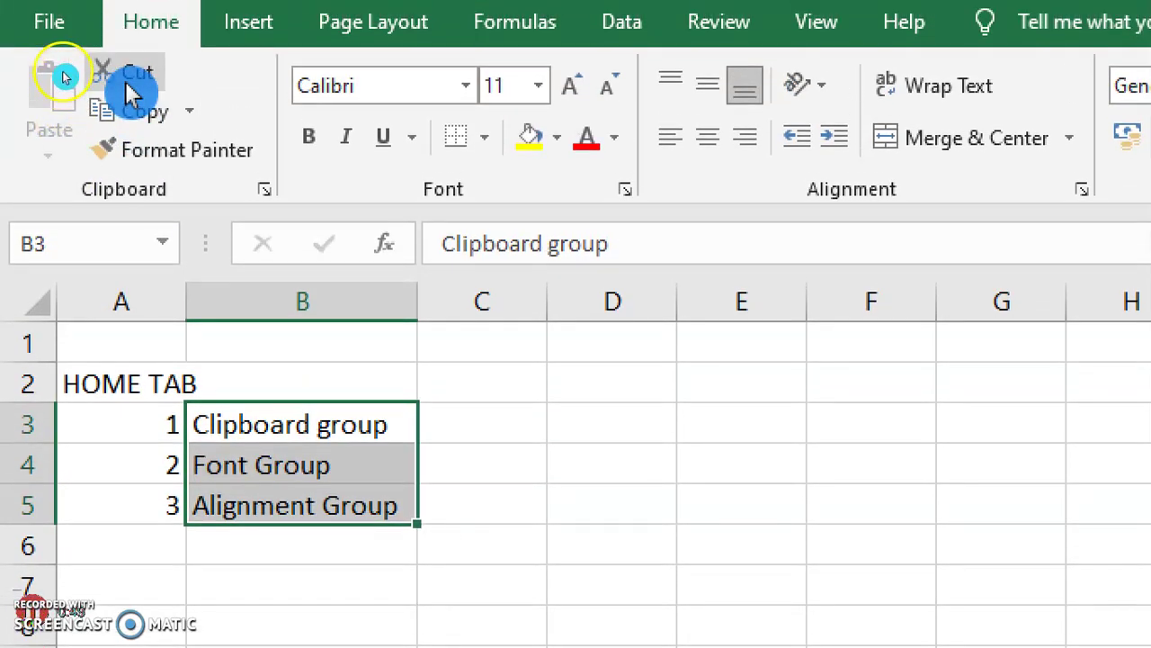
pyautogui.click(691, 427)
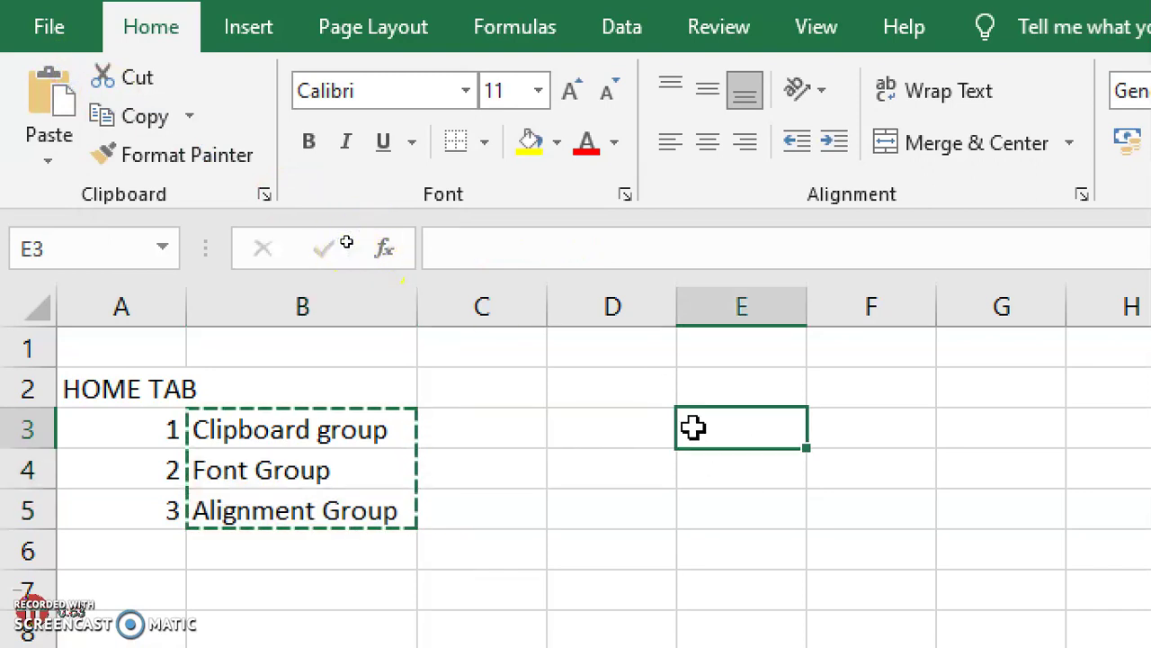
pyautogui.hotkey('ctrl', 'v')
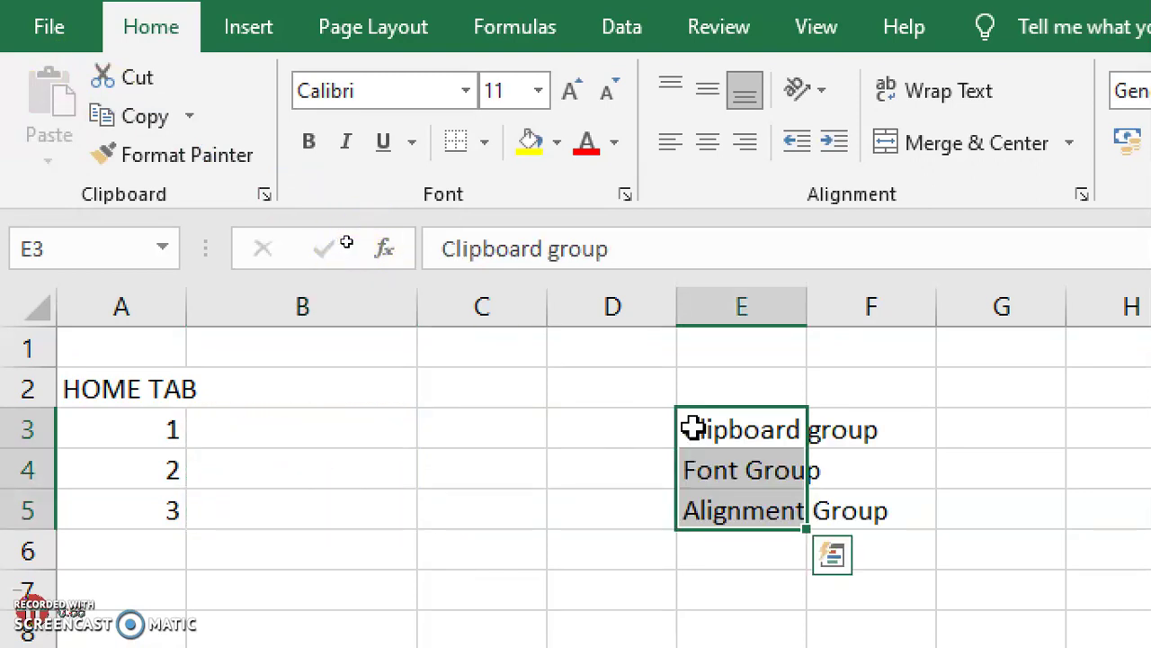
pyautogui.click(166, 125)
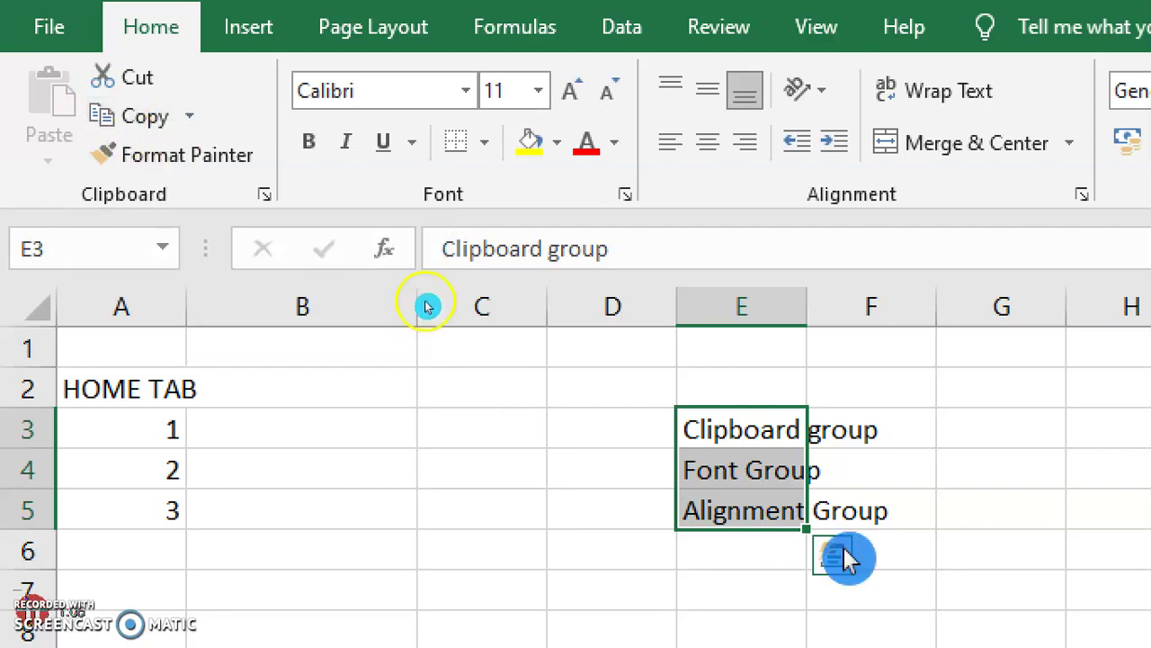
# Copy the group names in E3:E5 and paste them starting at B3.
pyautogui.click(153, 126)
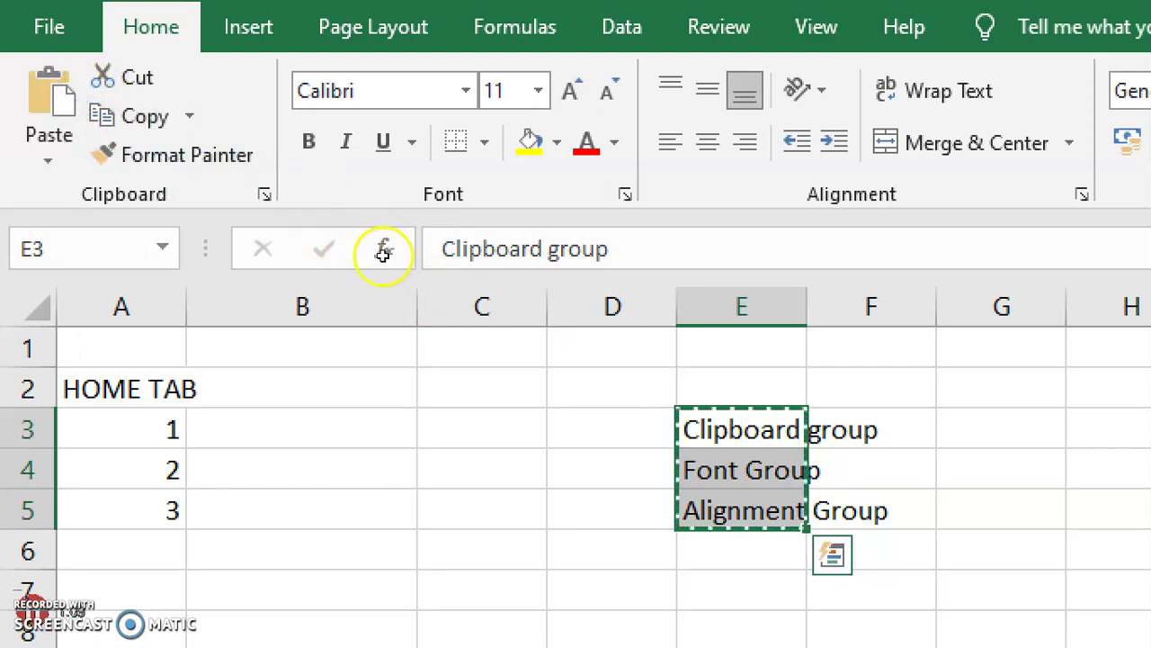
pyautogui.click(267, 420)
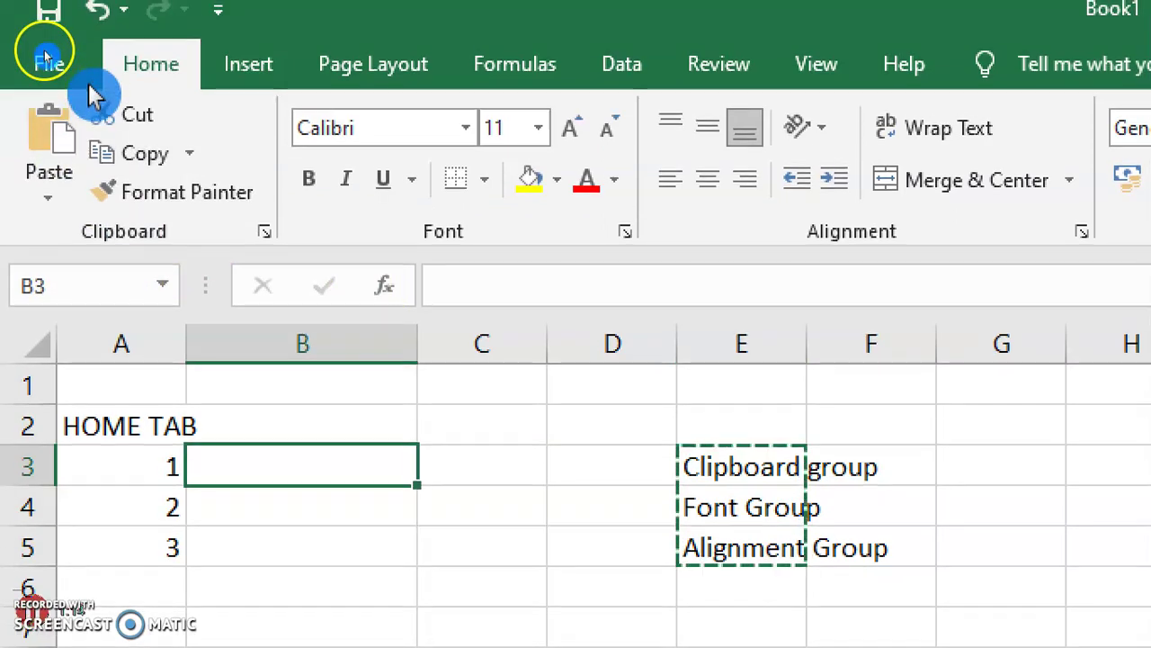
pyautogui.click(52, 140)
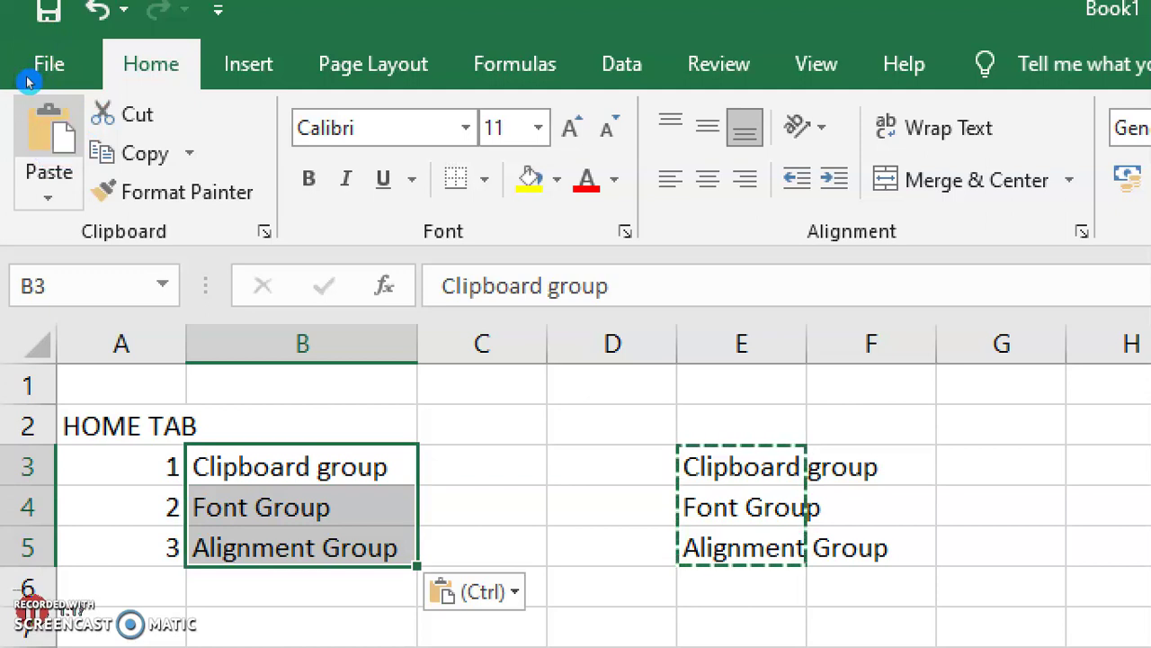
pyautogui.click(53, 137)
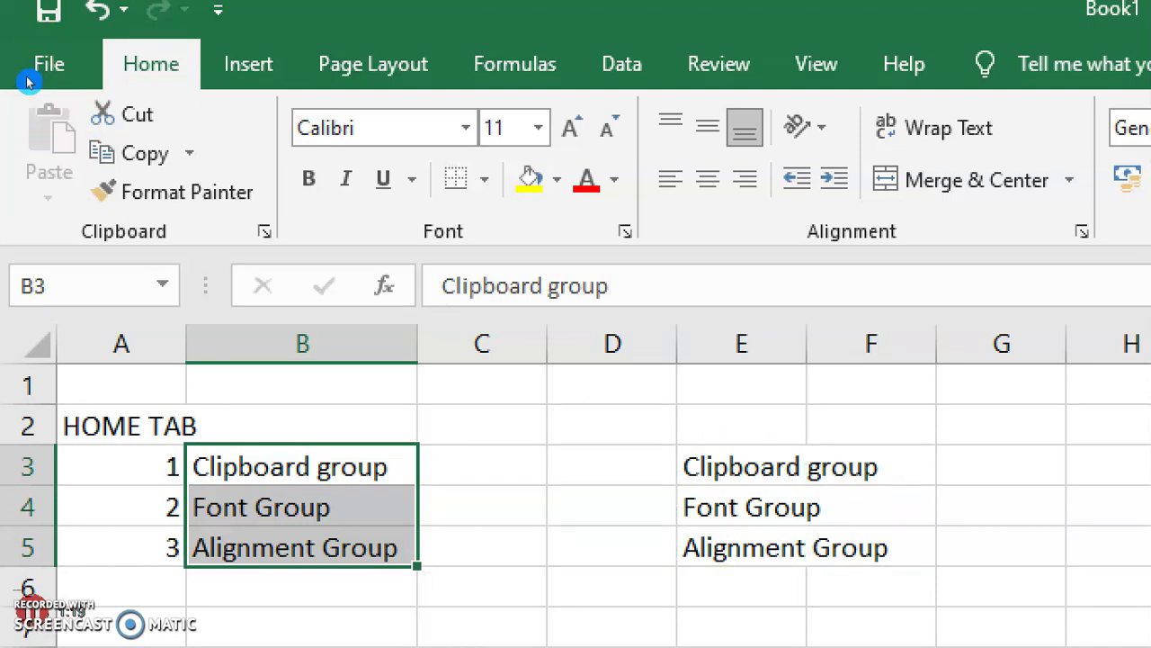
pyautogui.click(56, 145)
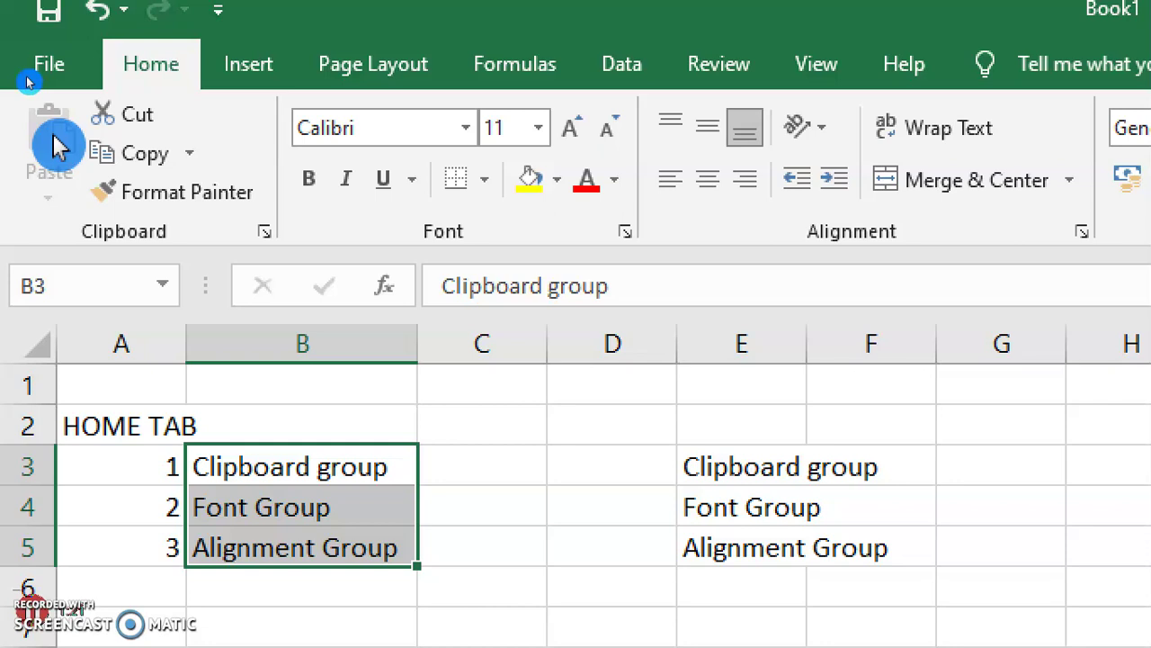
pyautogui.click(56, 146)
pyautogui.click(55, 146)
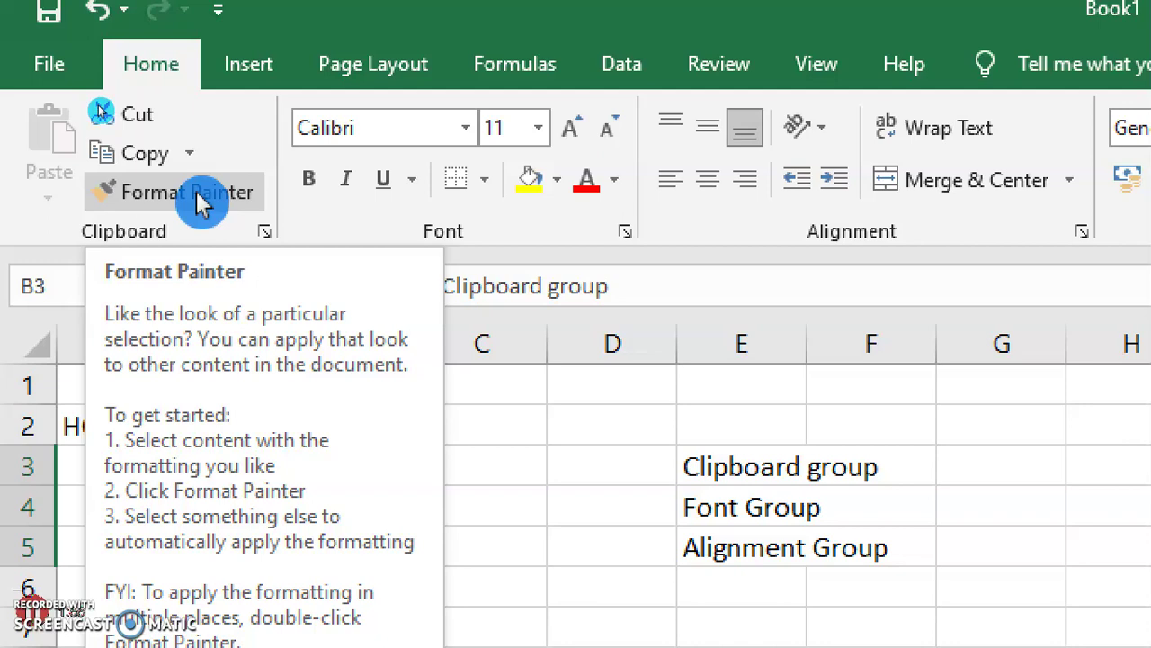
# Make E3 bold, E4 italic and E5 underlined.
pyautogui.click(670, 466)
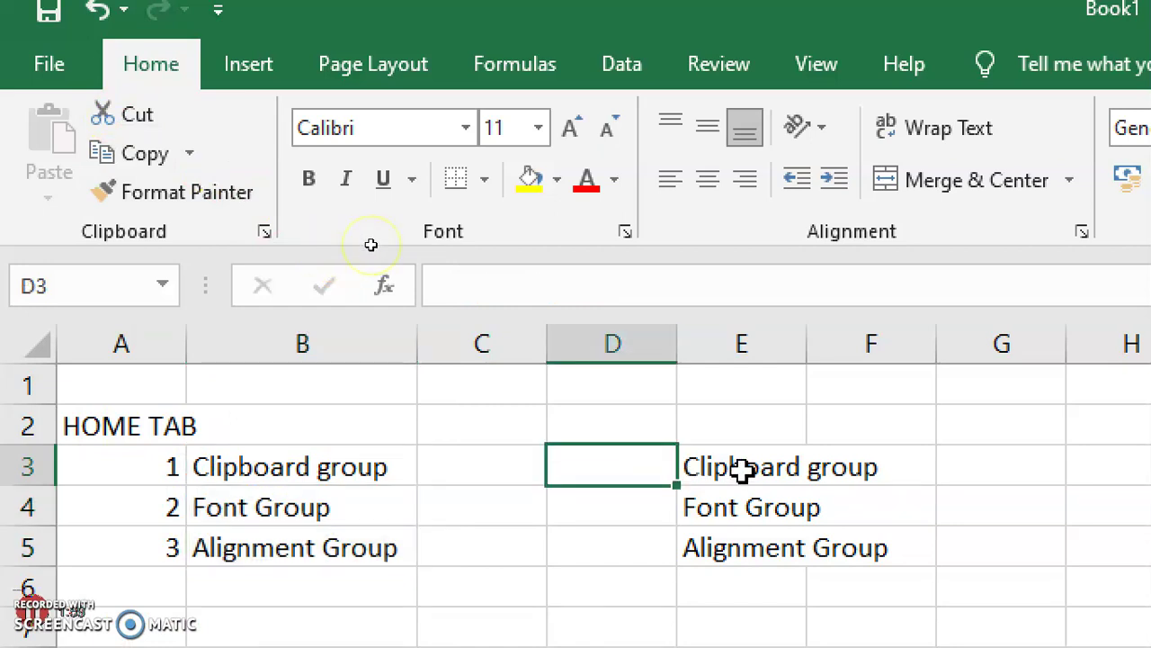
pyautogui.moveTo(739, 468); pyautogui.dragTo(849, 455)
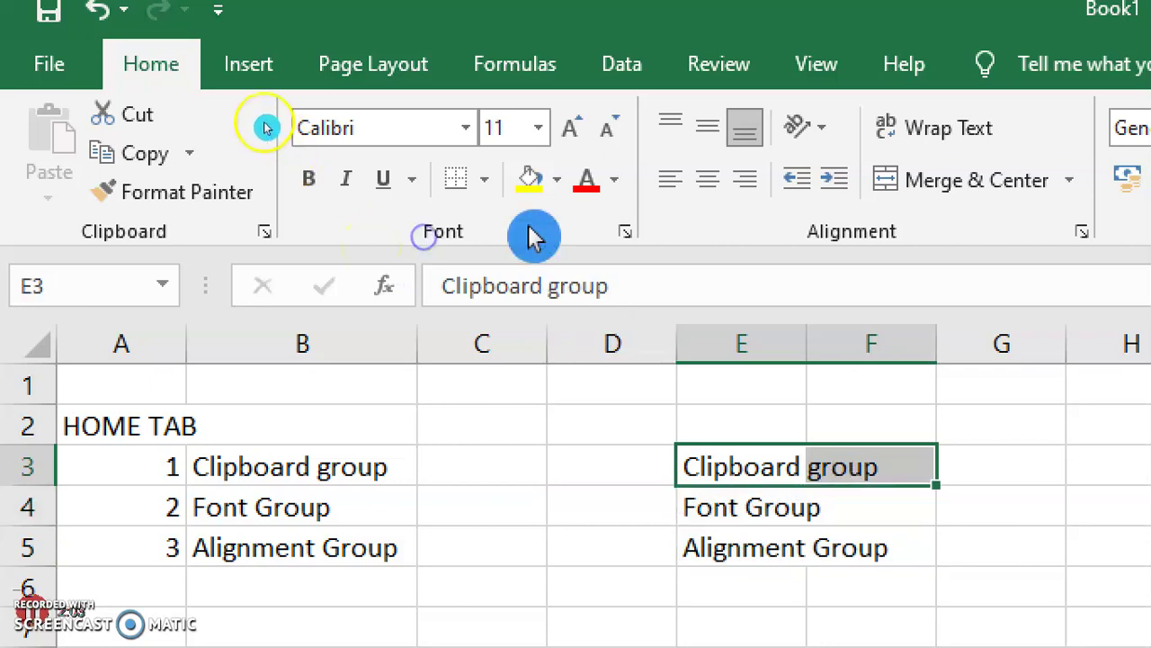
pyautogui.click(311, 183)
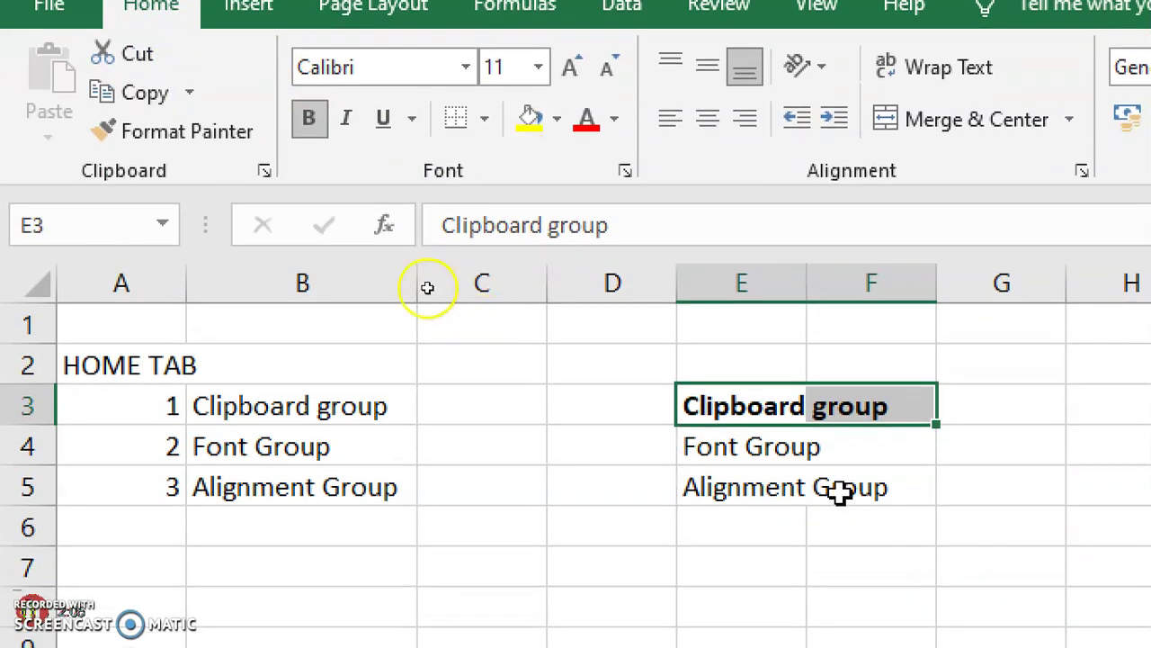
pyautogui.click(775, 447)
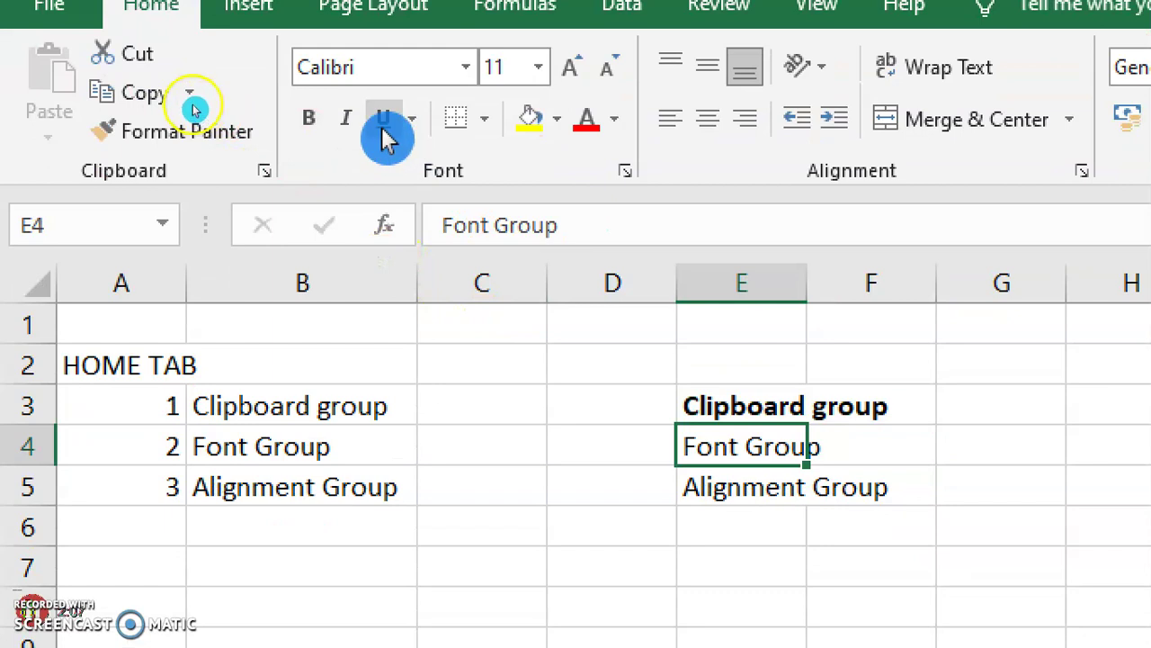
pyautogui.click(345, 118)
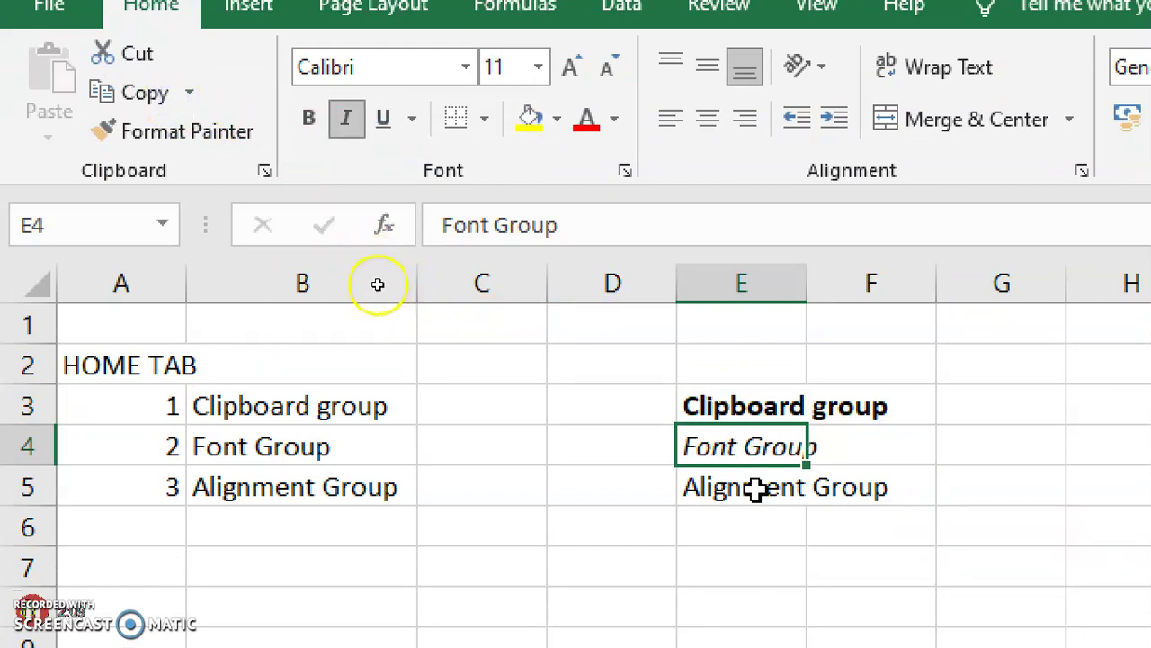
pyautogui.click(753, 486)
pyautogui.click(384, 134)
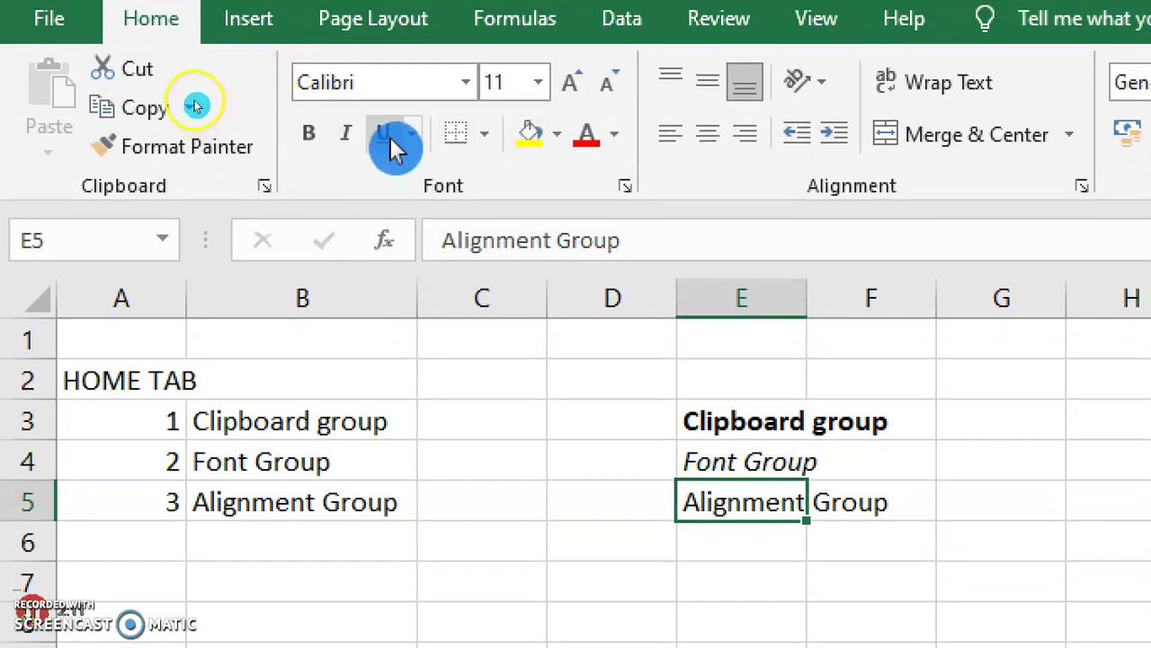
# Give Font Group in E4 a yellow fill, then select E3:E5.
pyautogui.click(830, 494)
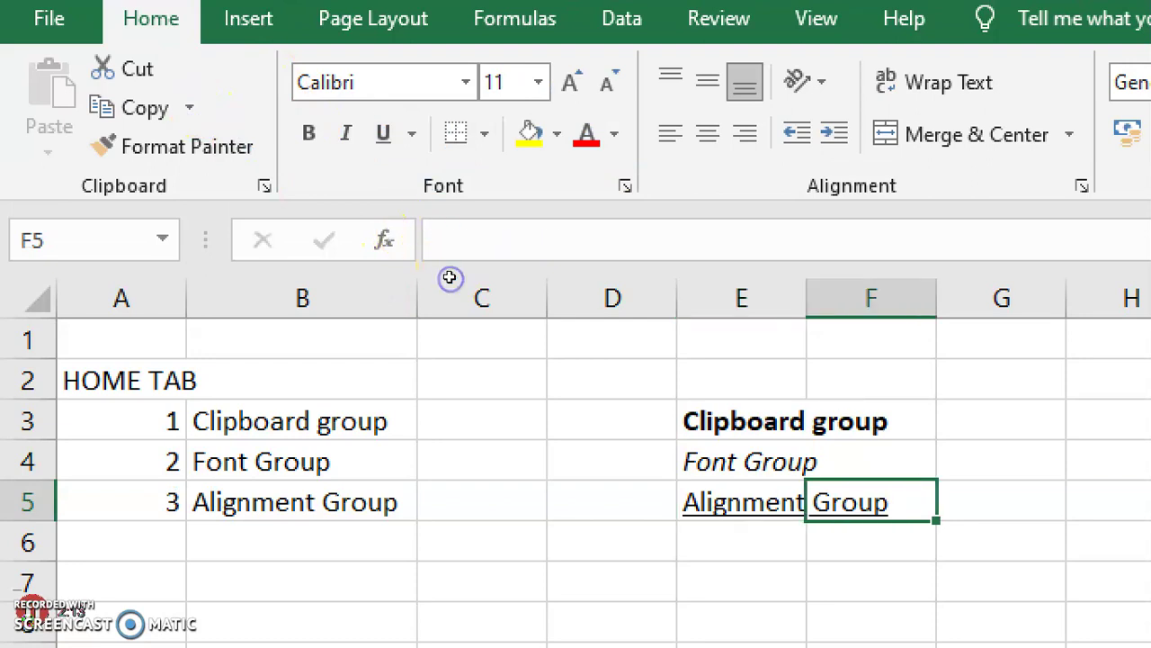
pyautogui.click(763, 457)
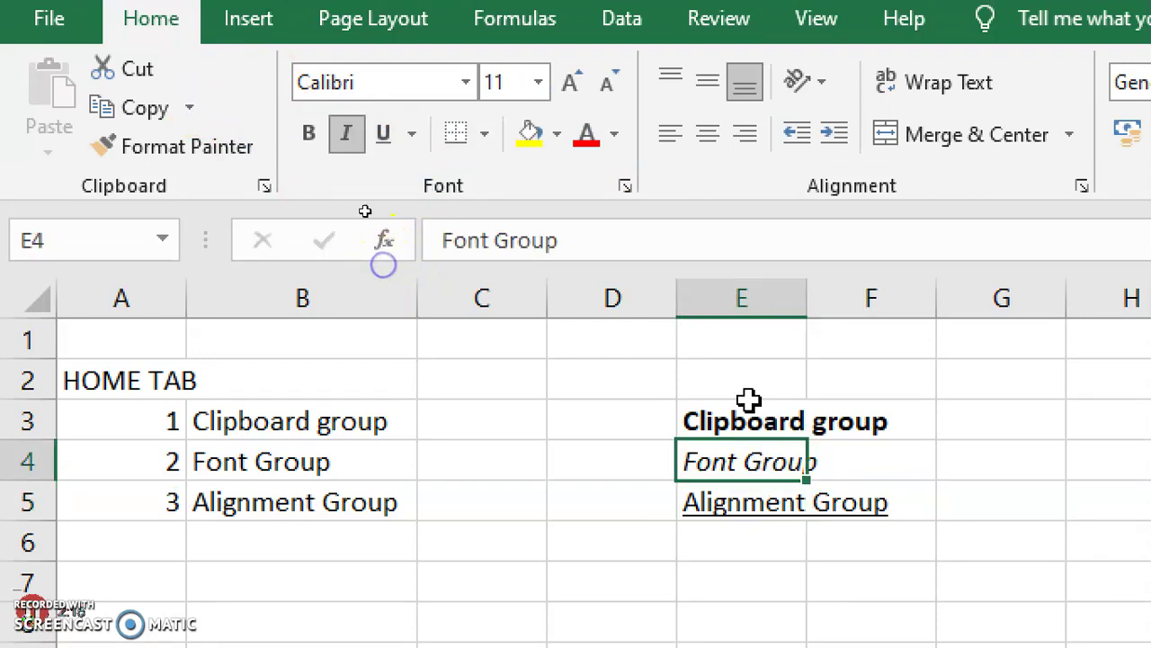
pyautogui.click(538, 136)
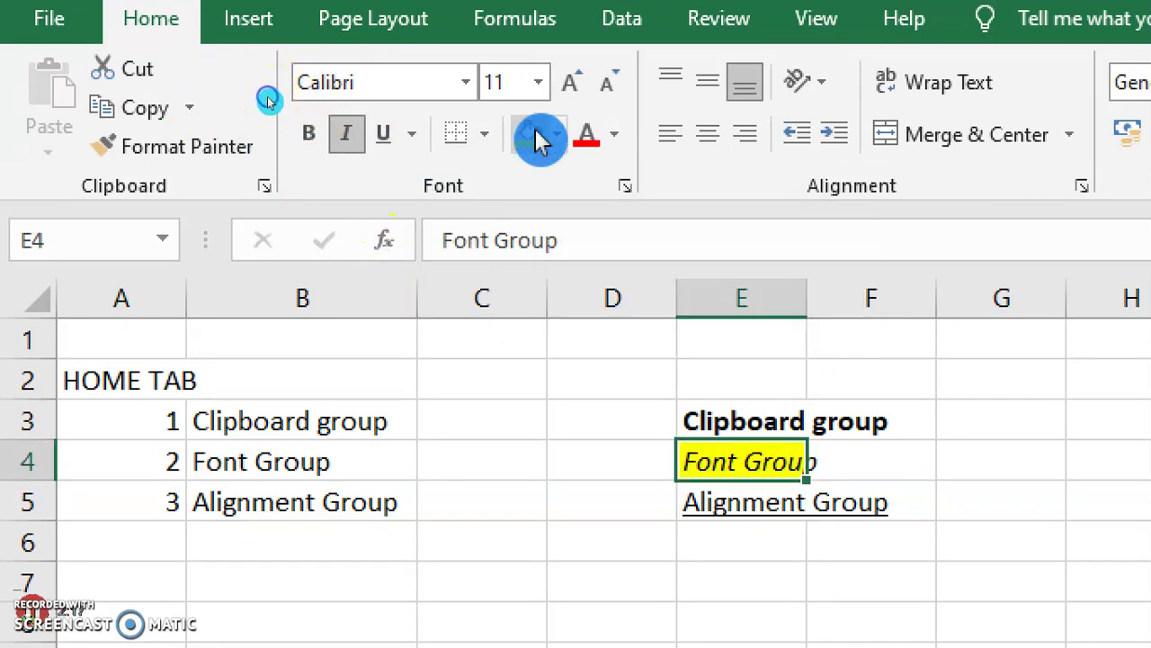
pyautogui.moveTo(768, 437); pyautogui.dragTo(779, 493)
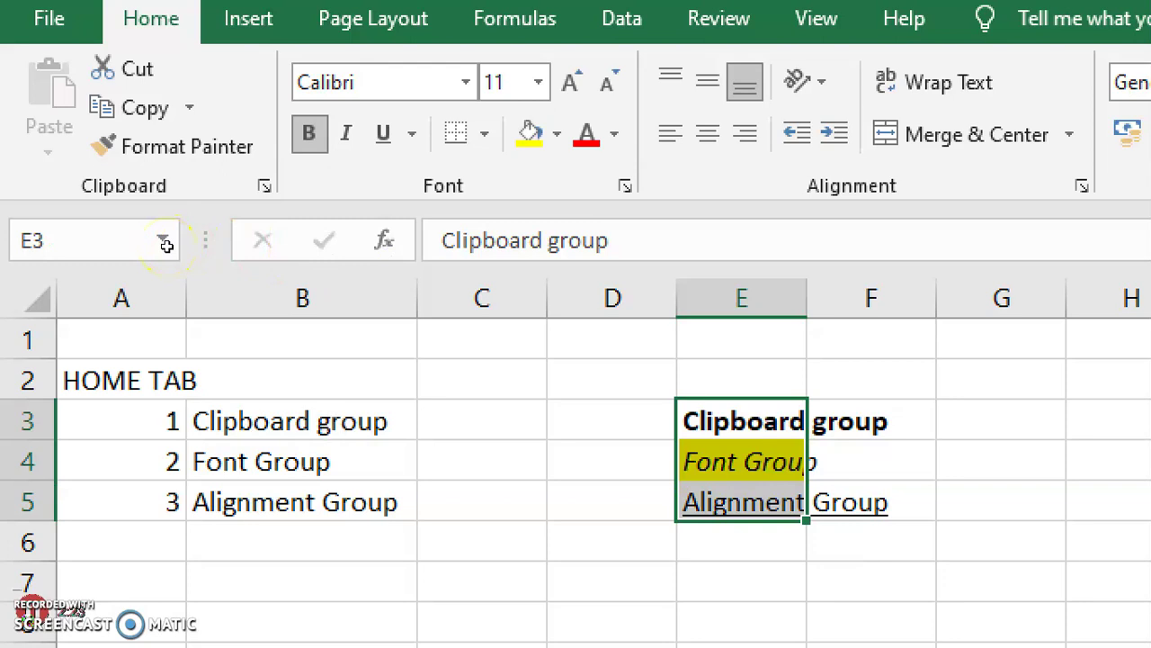
# Copy the E3:E5 formatting onto B3:B5 with Format Painter.
pyautogui.click(226, 149)
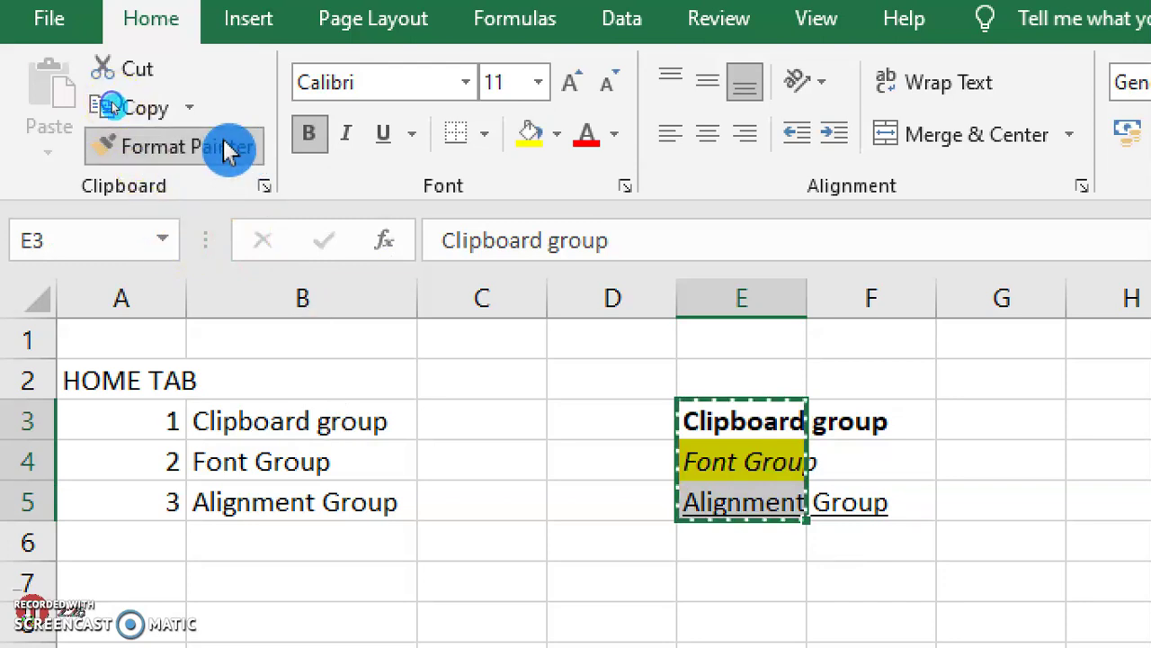
pyautogui.moveTo(311, 436)
pyautogui.mouseDown()
pyautogui.moveTo(321, 463)
pyautogui.moveTo(309, 496)
pyautogui.mouseUp()
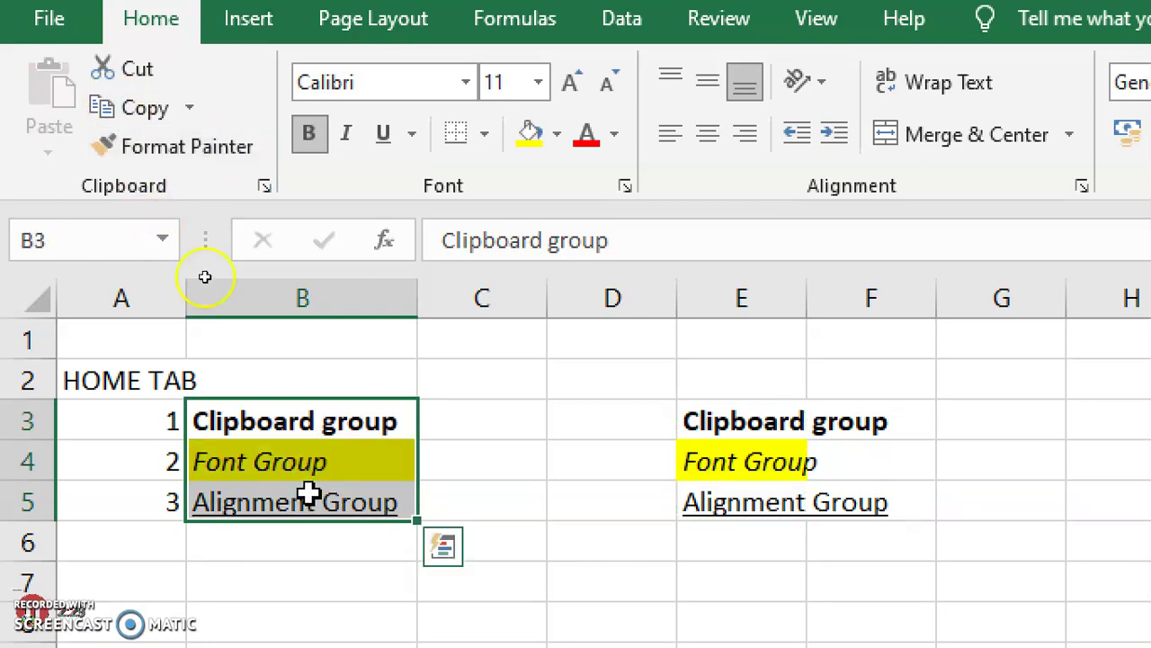
pyautogui.click(543, 424)
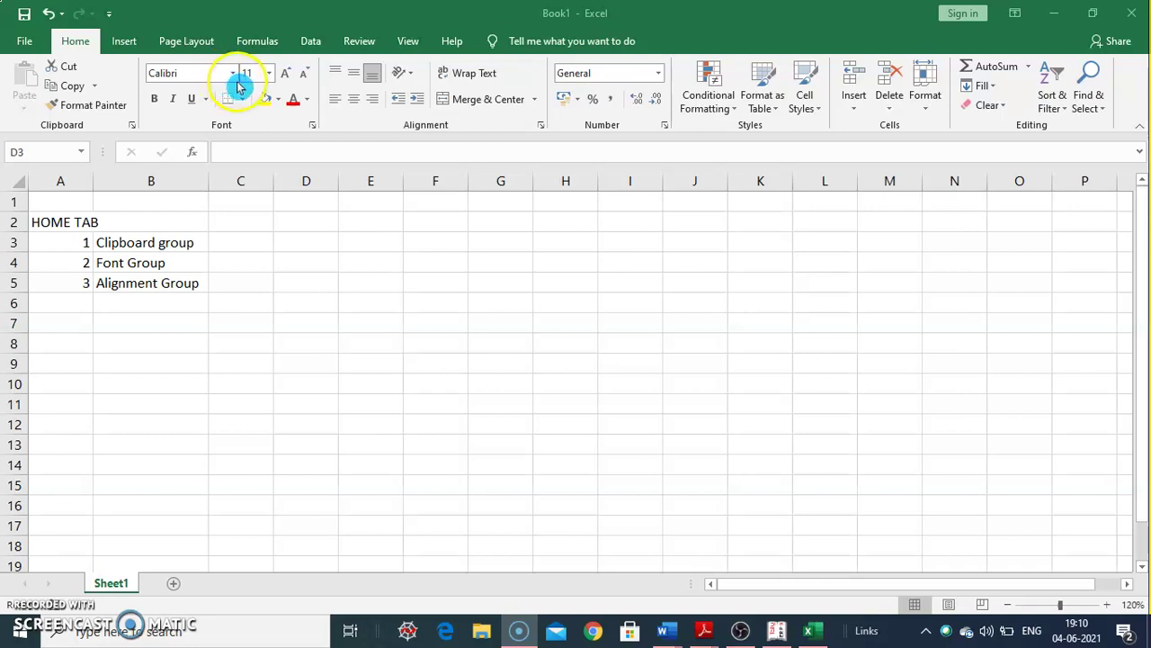
pyautogui.hotkey('shift', 'Right')
pyautogui.hotkey('shift', 'Right')
pyautogui.hotkey('shift', 'Down')
pyautogui.hotkey('shift', 'Down')
pyautogui.hotkey('shift', 'Down')
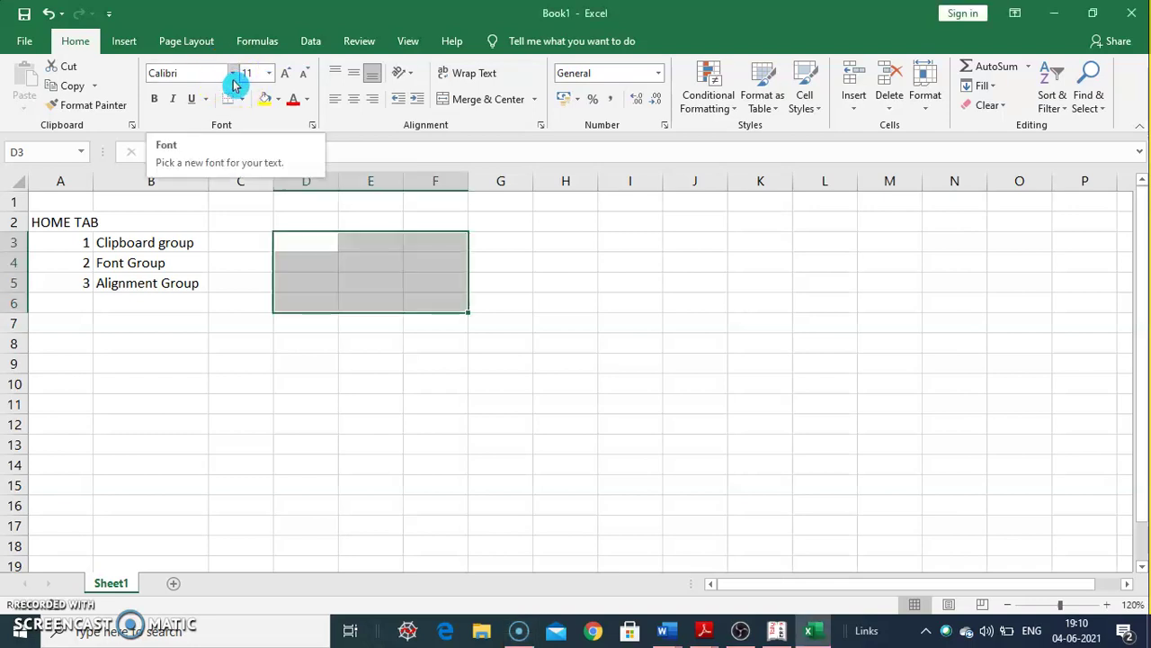
pyautogui.click(231, 83)
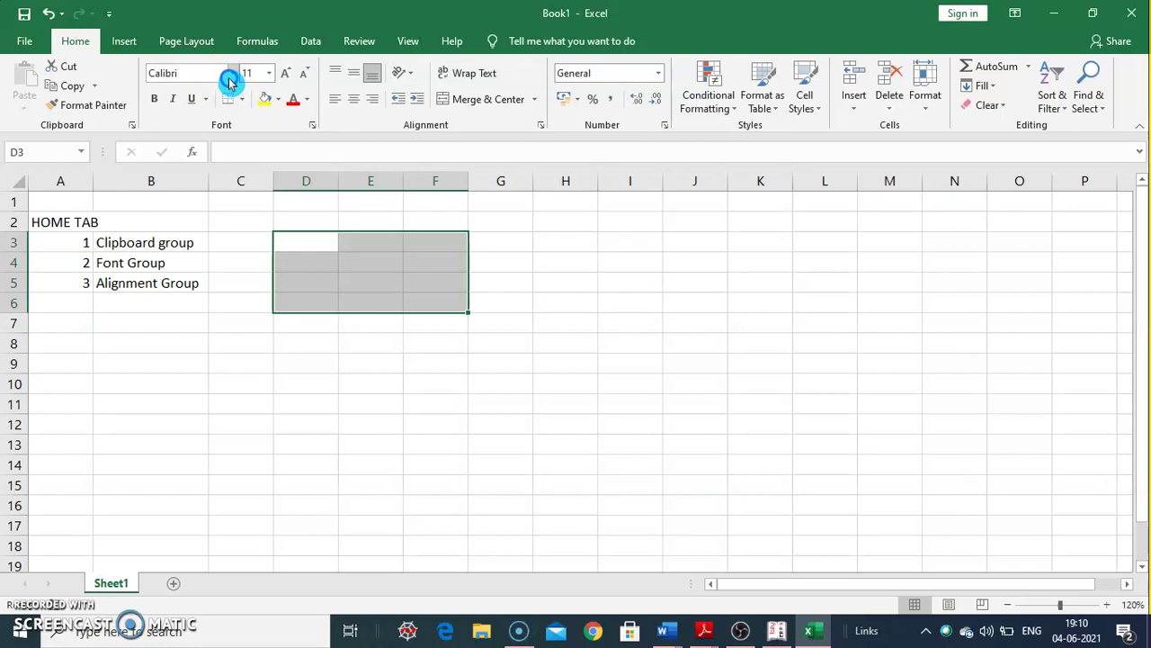
pyautogui.click(227, 79)
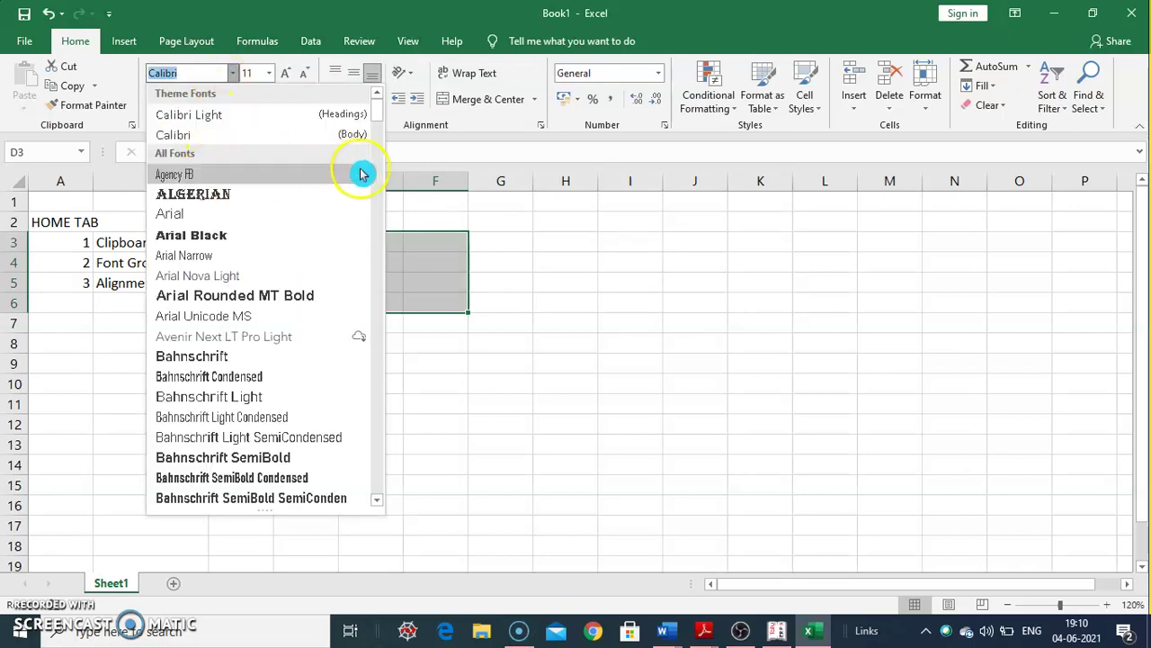
pyautogui.moveTo(378, 121)
pyautogui.mouseDown()
pyautogui.moveTo(380, 249)
pyautogui.moveTo(385, 103)
pyautogui.mouseUp()
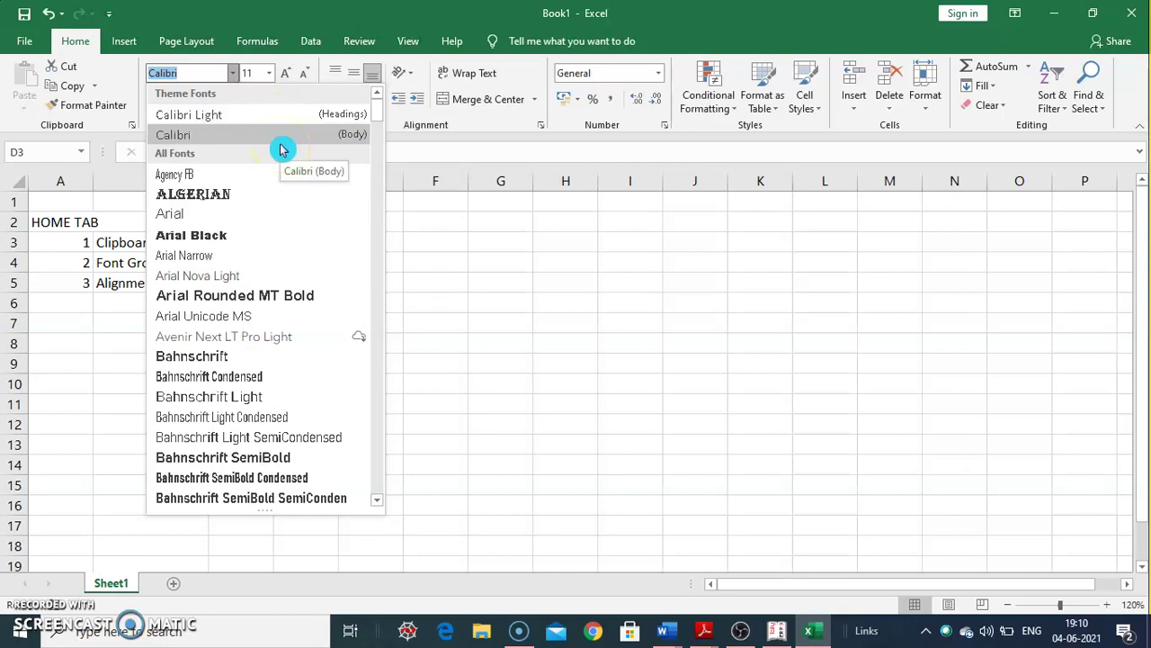
pyautogui.click(282, 149)
pyautogui.click(268, 88)
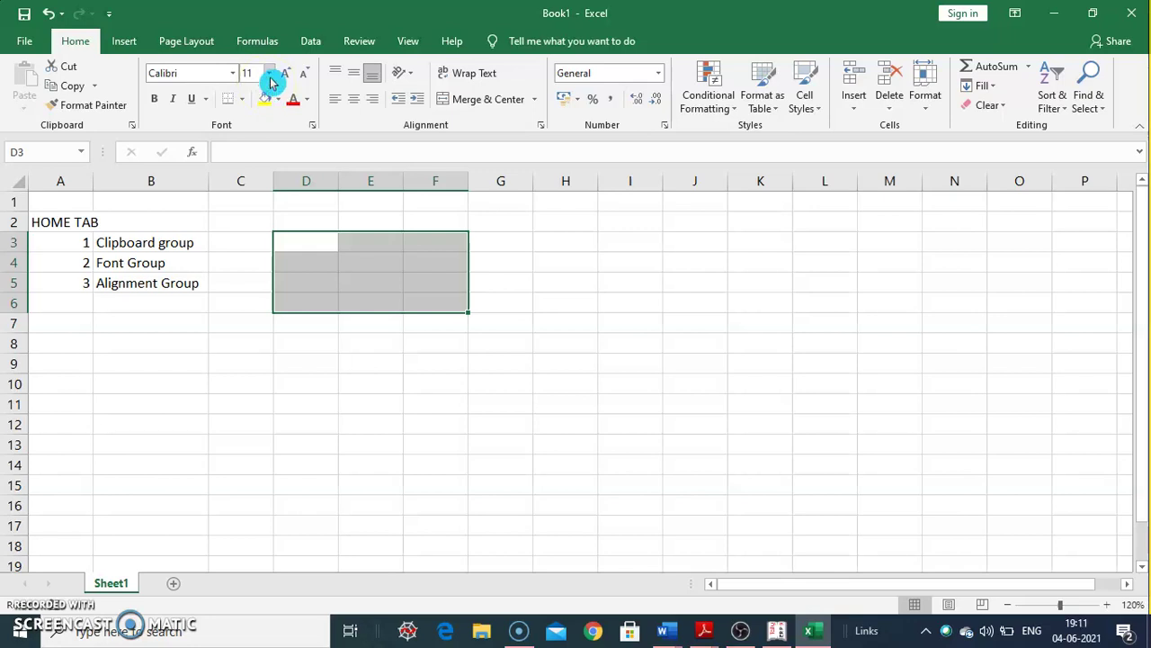
pyautogui.click(269, 76)
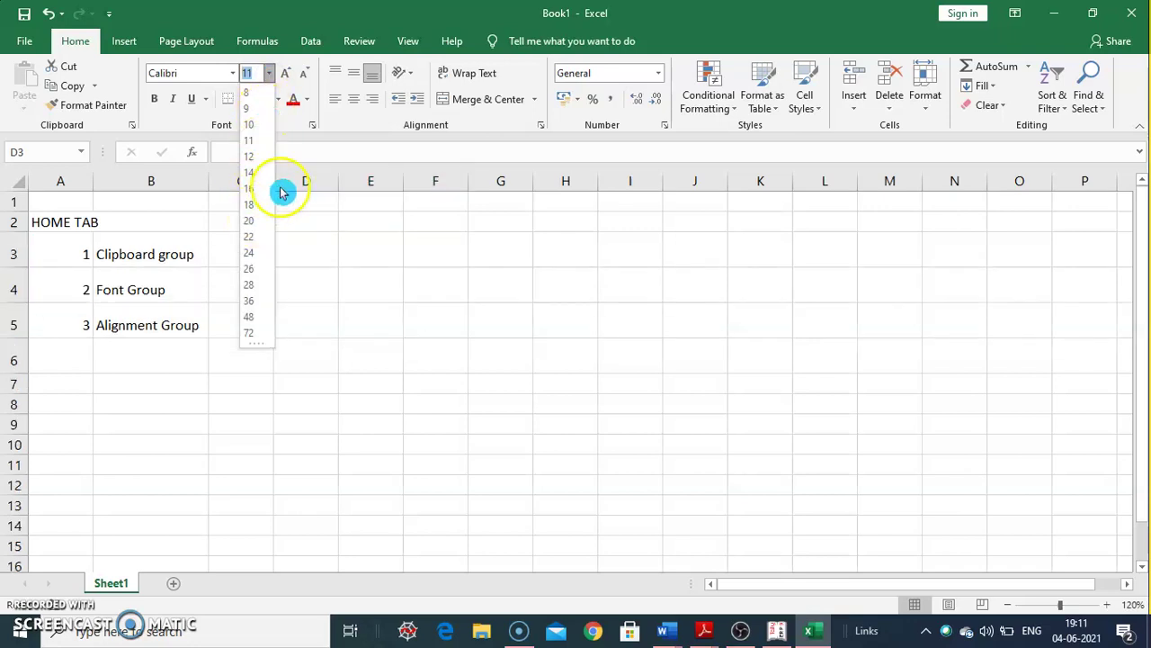
pyautogui.click(168, 243)
pyautogui.moveTo(159, 241); pyautogui.dragTo(162, 286)
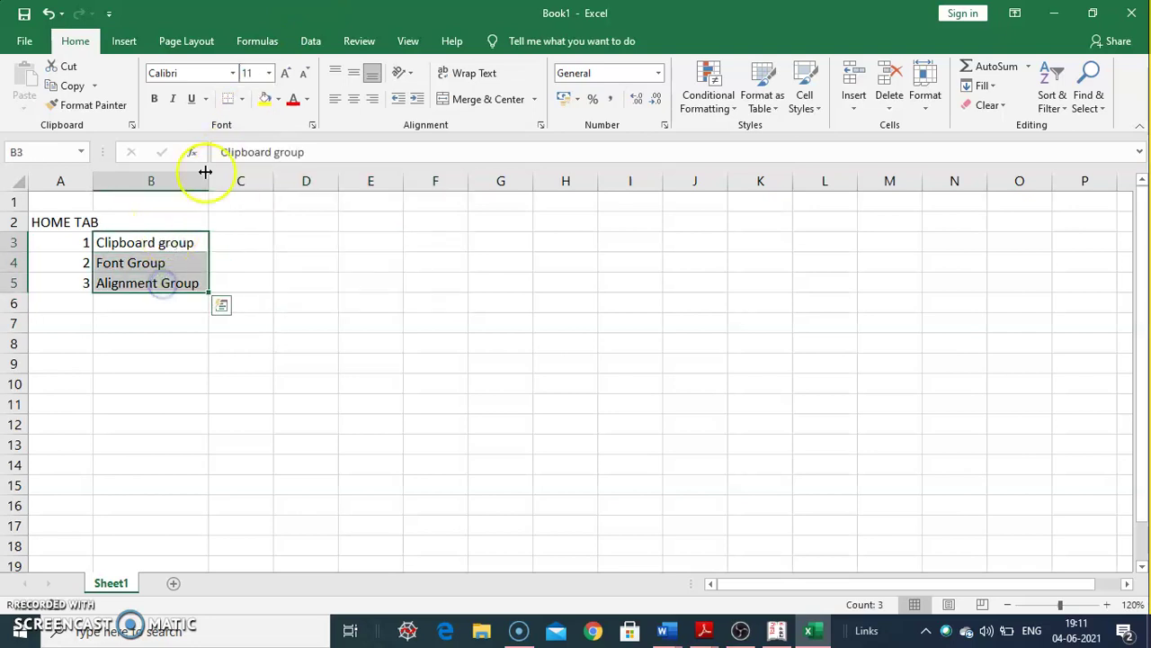
# Set the group names in B3:B5 to Arial at 14 pt.
pyautogui.click(231, 79)
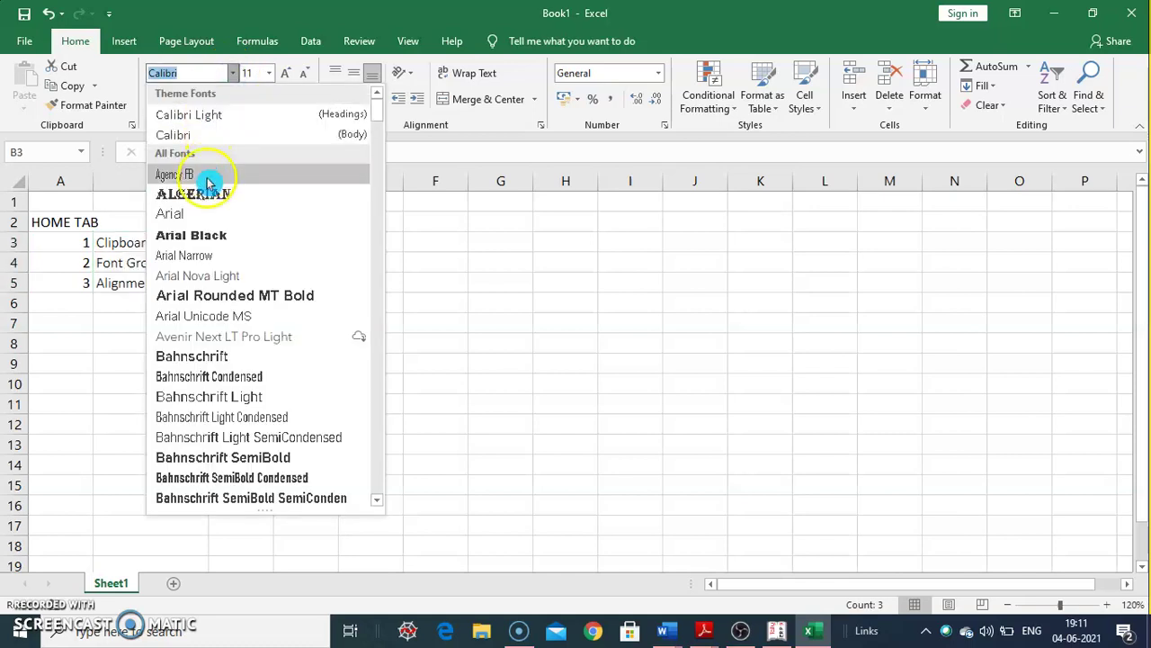
pyautogui.click(203, 220)
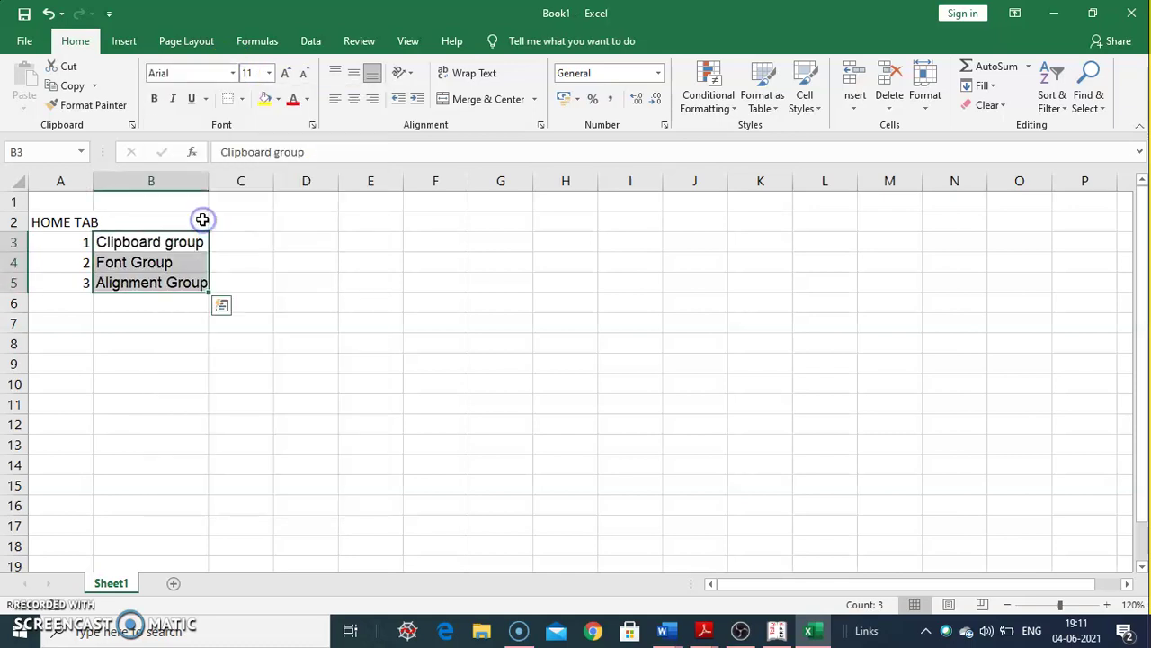
pyautogui.click(270, 76)
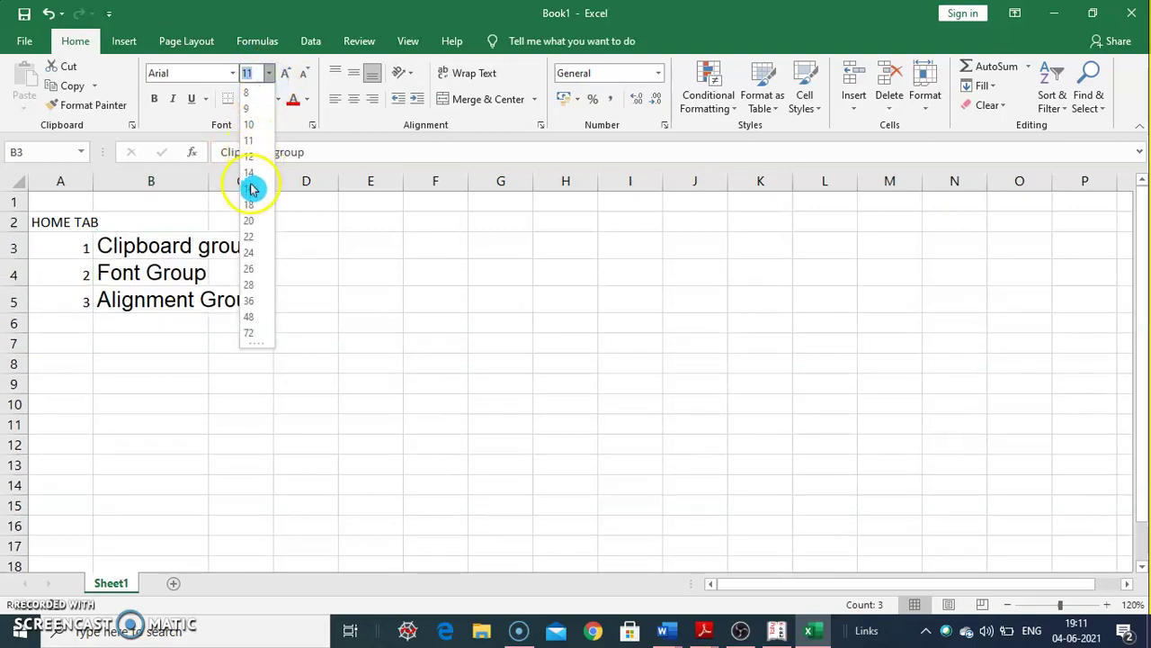
pyautogui.click(250, 172)
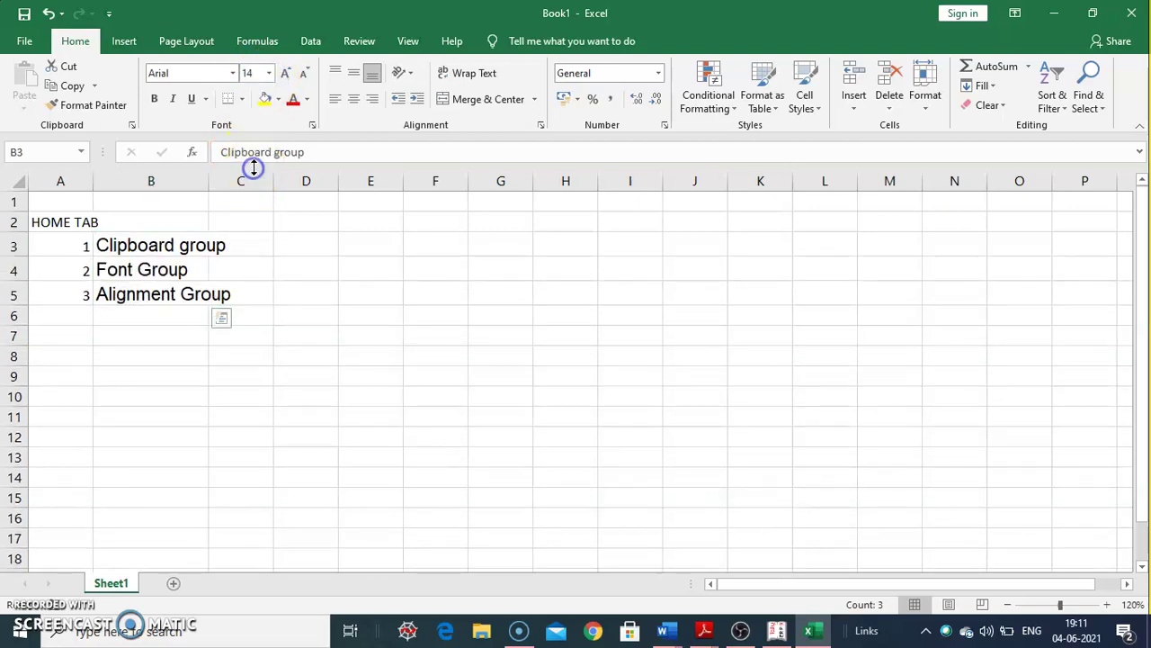
# Grow the font four sizes to 22, then shrink it three sizes to 16.
pyautogui.click(282, 80)
pyautogui.click(282, 79)
pyautogui.click(283, 79)
pyautogui.click(283, 79)
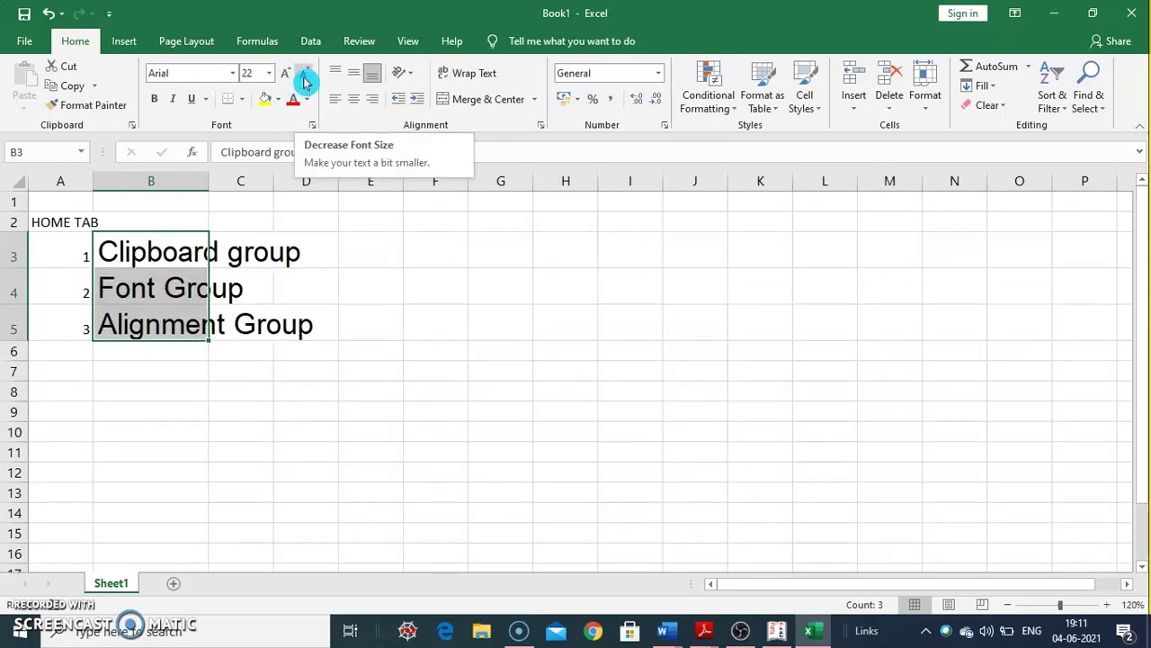
pyautogui.click(304, 83)
pyautogui.click(304, 82)
pyautogui.click(304, 82)
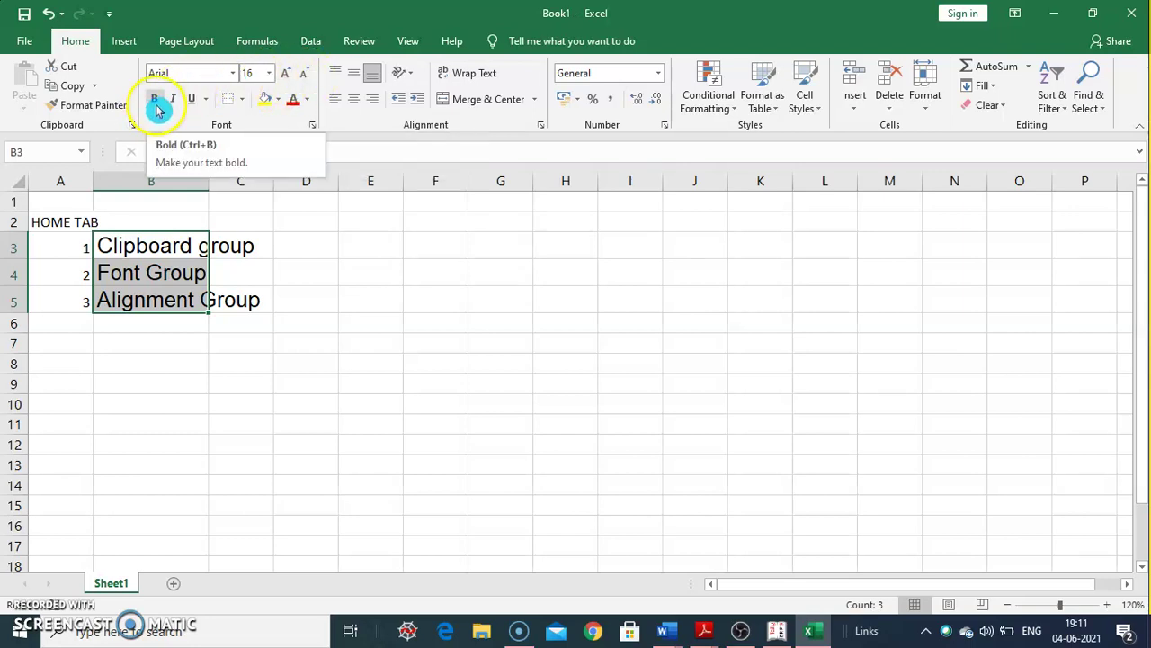
pyautogui.click(268, 81)
# Set B3:B5 to 12 pt, bold and italic, leaving underline unapplied.
pyautogui.click(252, 160)
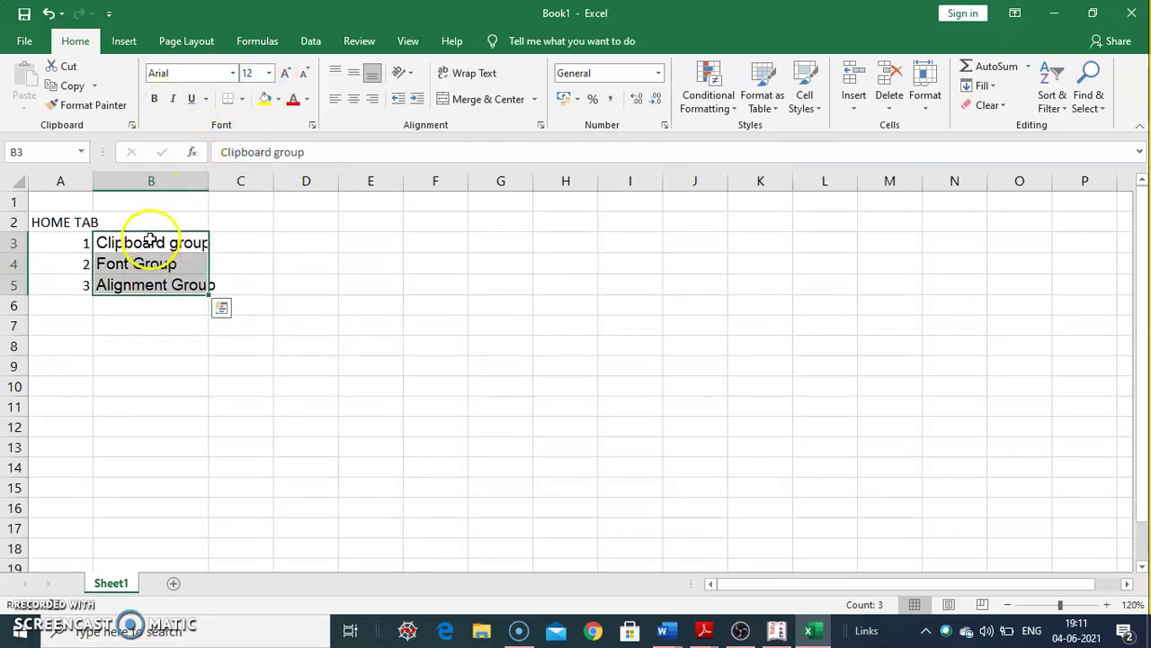
pyautogui.click(157, 102)
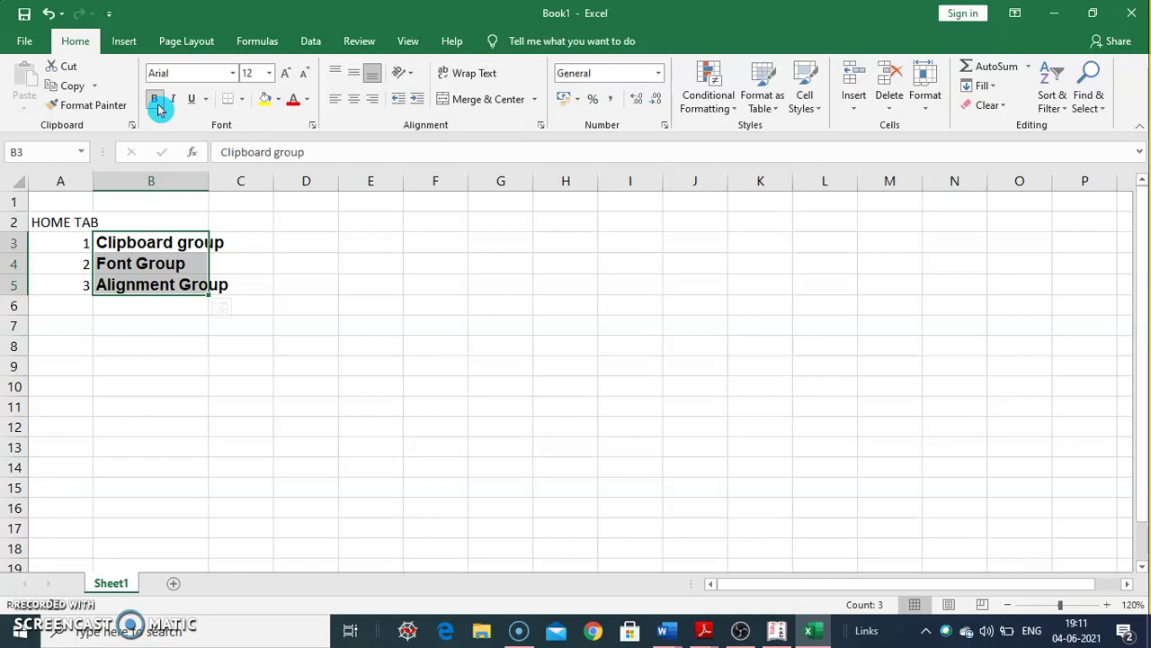
pyautogui.click(172, 104)
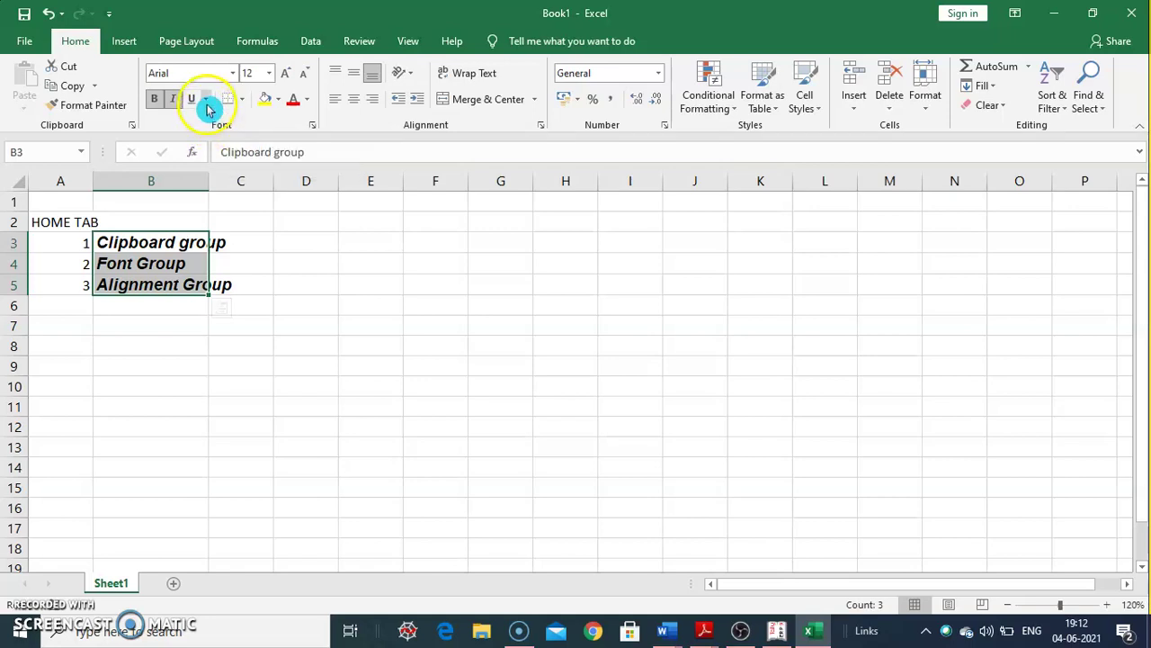
pyautogui.click(206, 101)
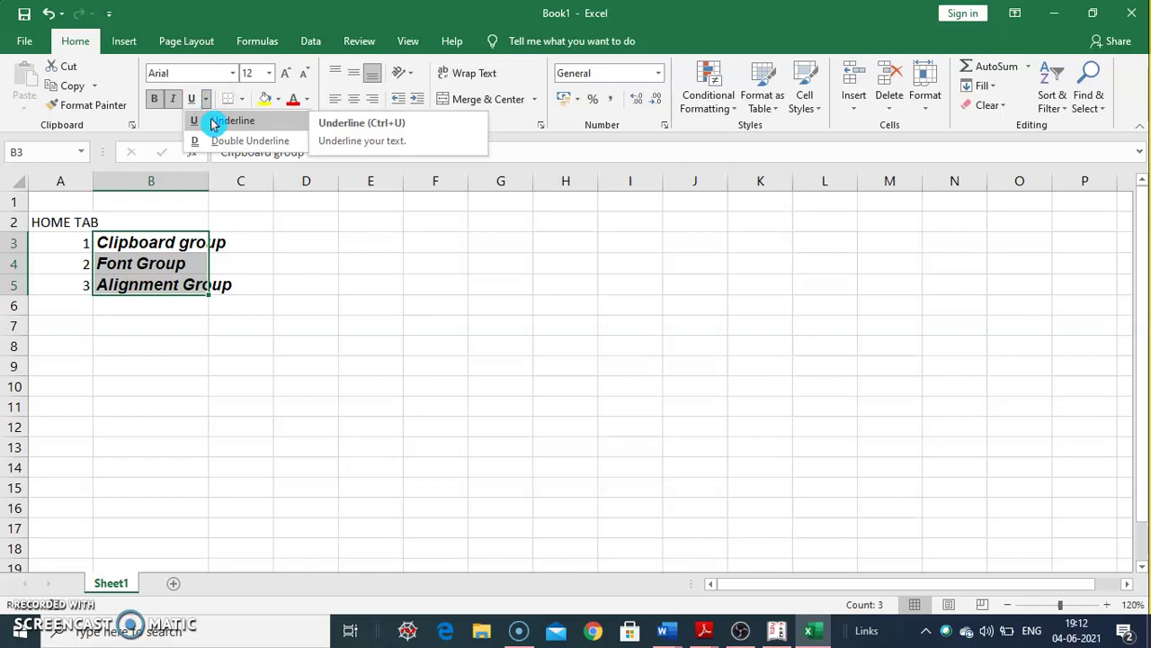
pyautogui.click(157, 259)
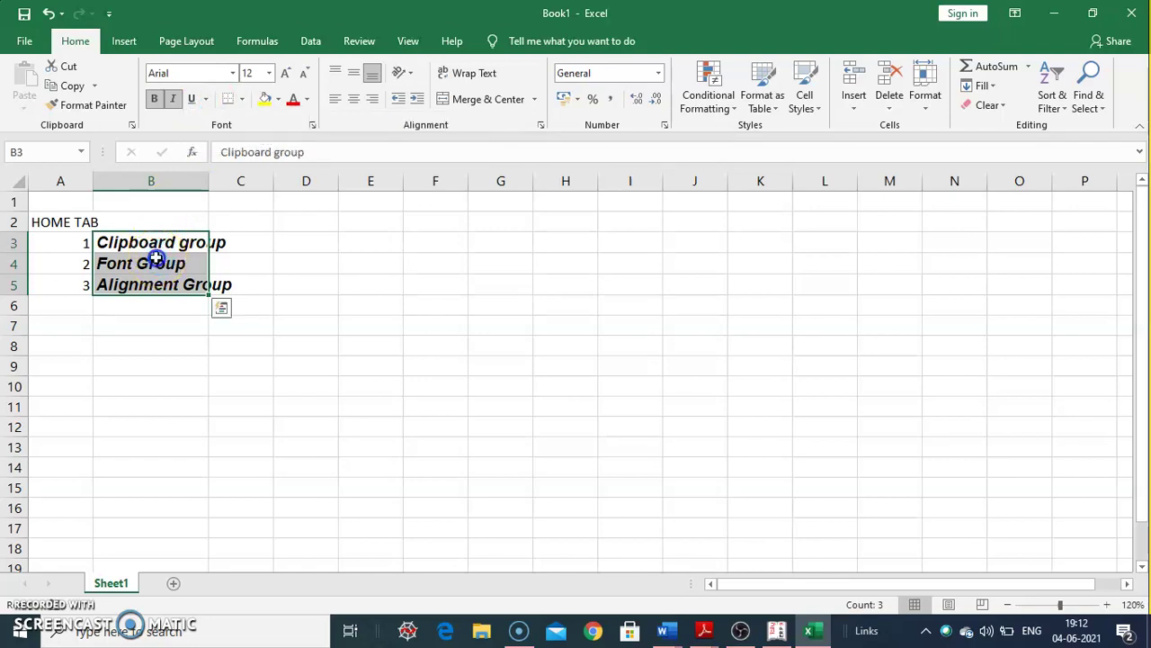
# Give Font Group in B4 a single underline and Clipboard group in B3 a double underline.
pyautogui.click(156, 258)
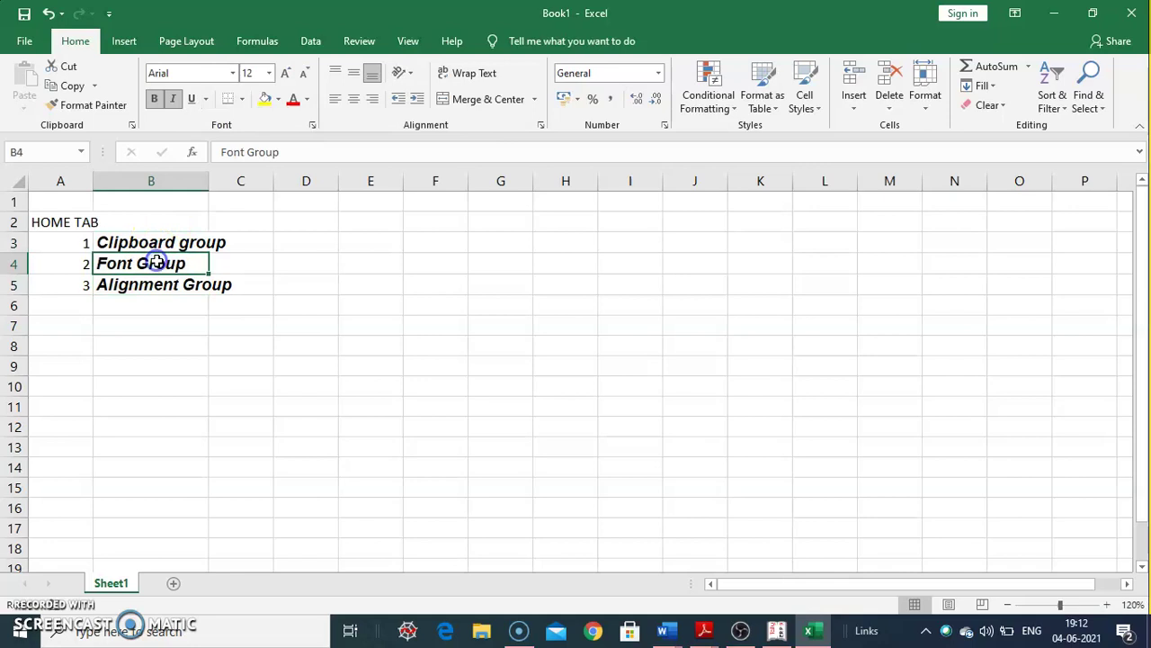
pyautogui.click(206, 102)
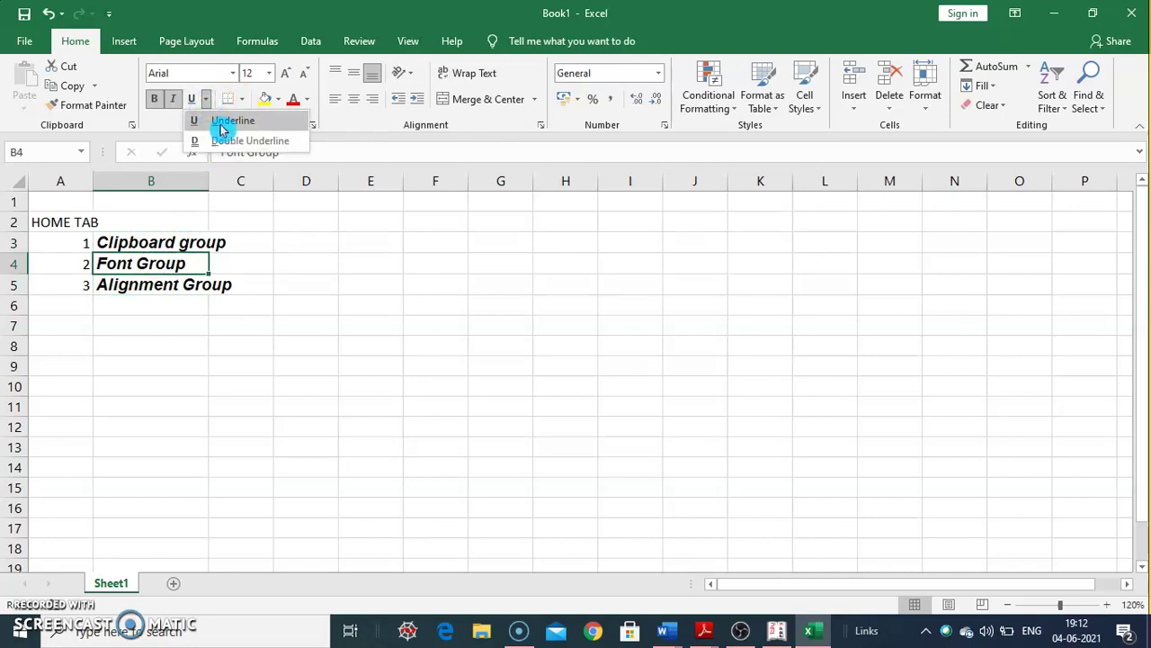
pyautogui.click(223, 129)
pyautogui.click(180, 241)
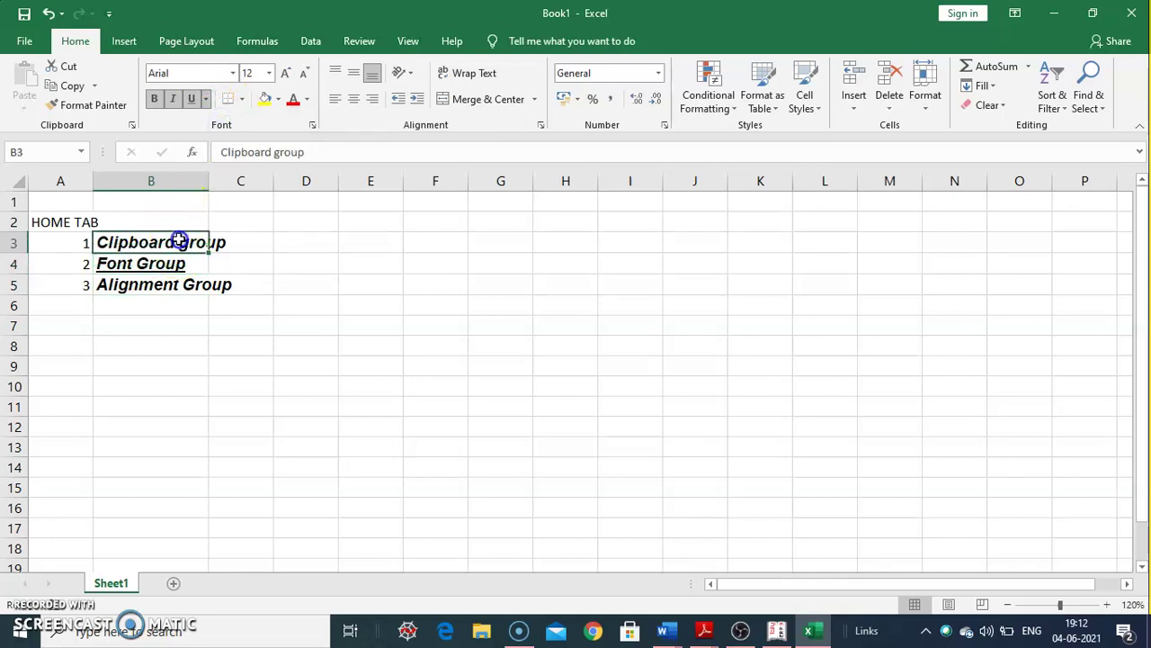
pyautogui.click(206, 99)
pyautogui.click(226, 142)
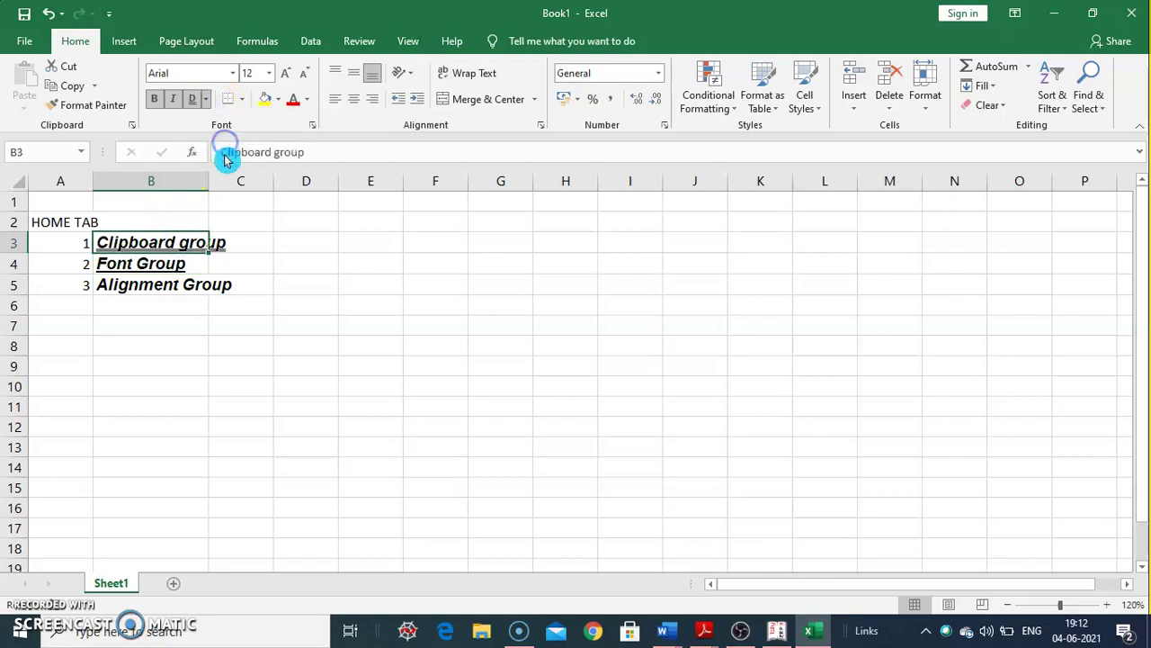
pyautogui.click(170, 308)
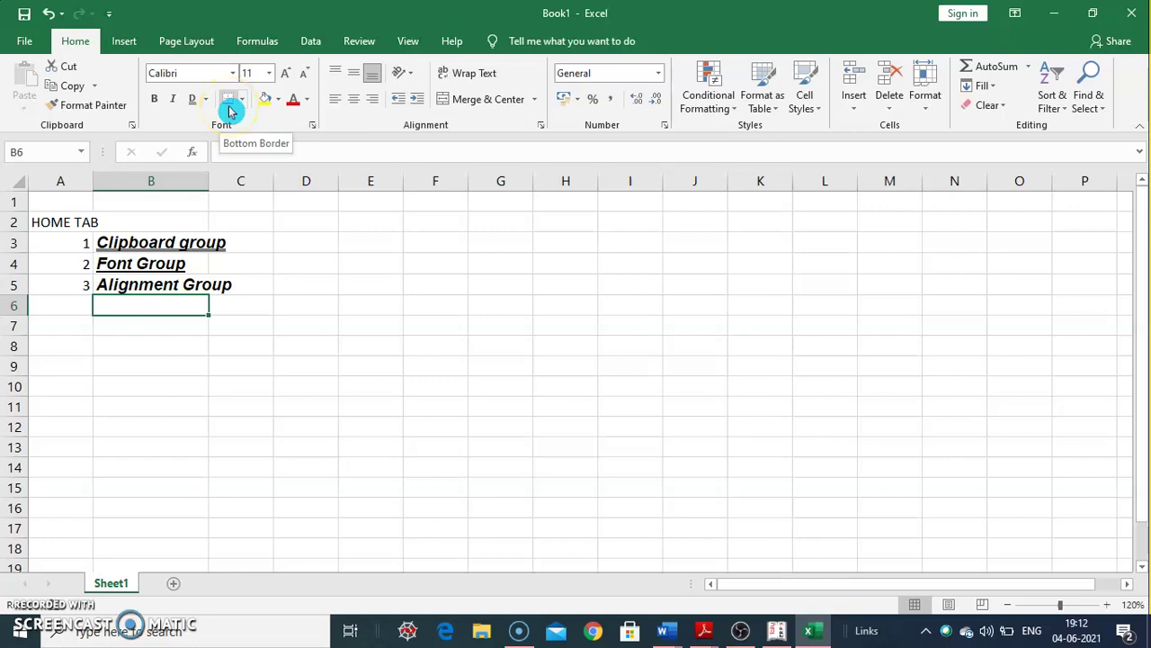
# Give cell F2 a bottom border and a top border.
pyautogui.click(241, 104)
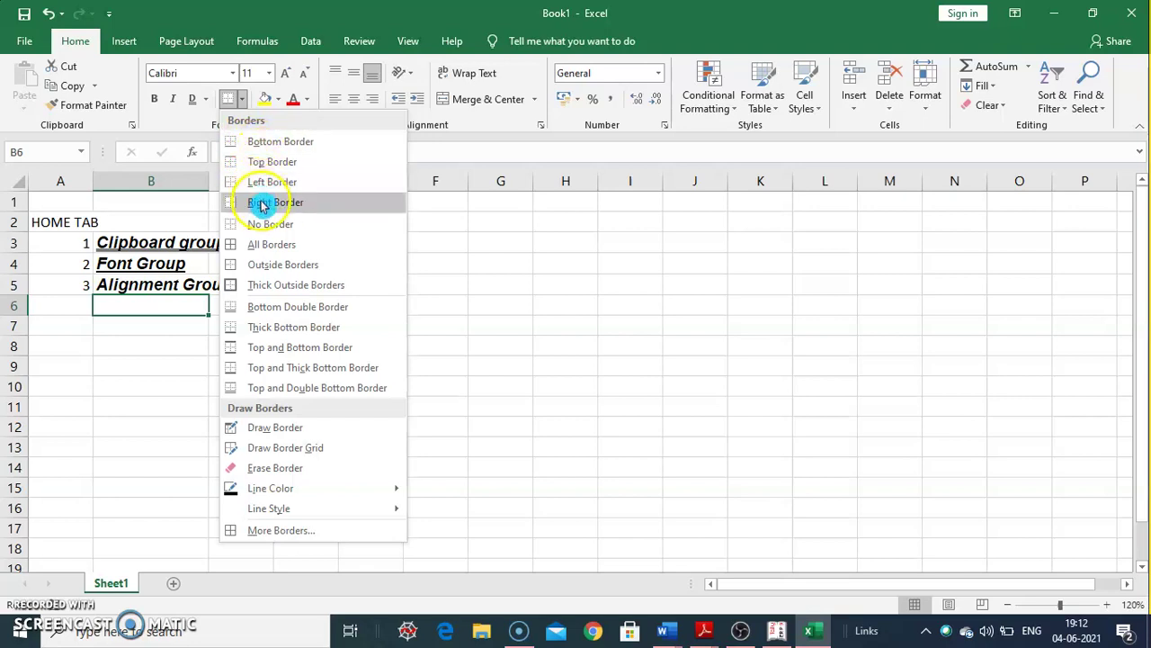
pyautogui.click(430, 223)
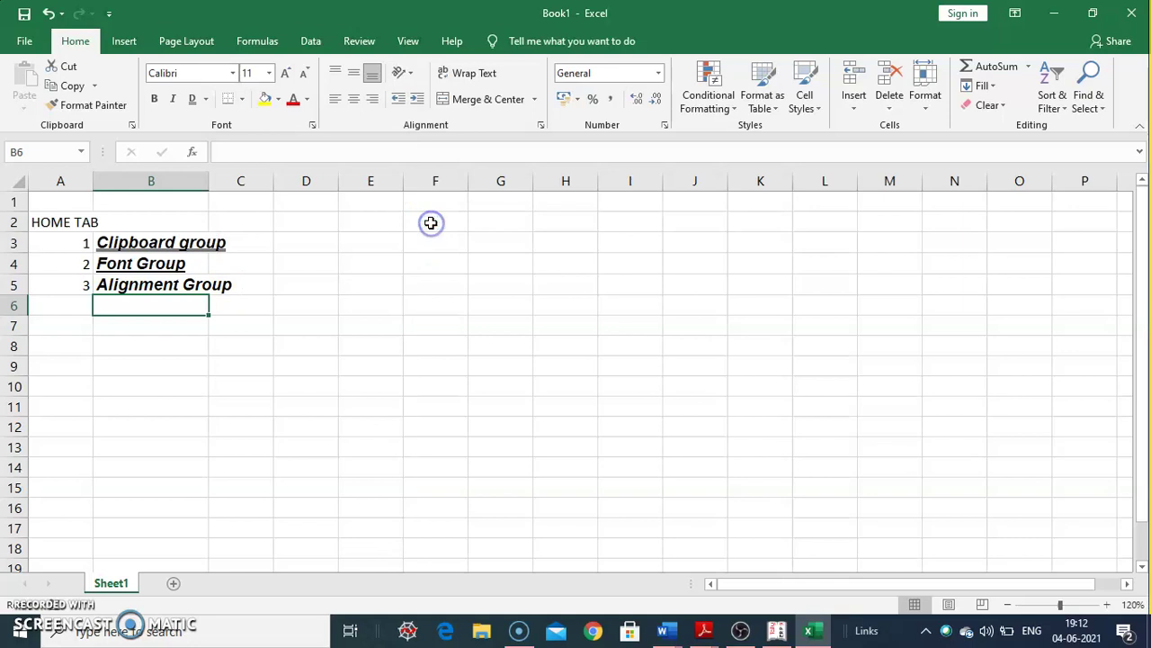
pyautogui.click(430, 223)
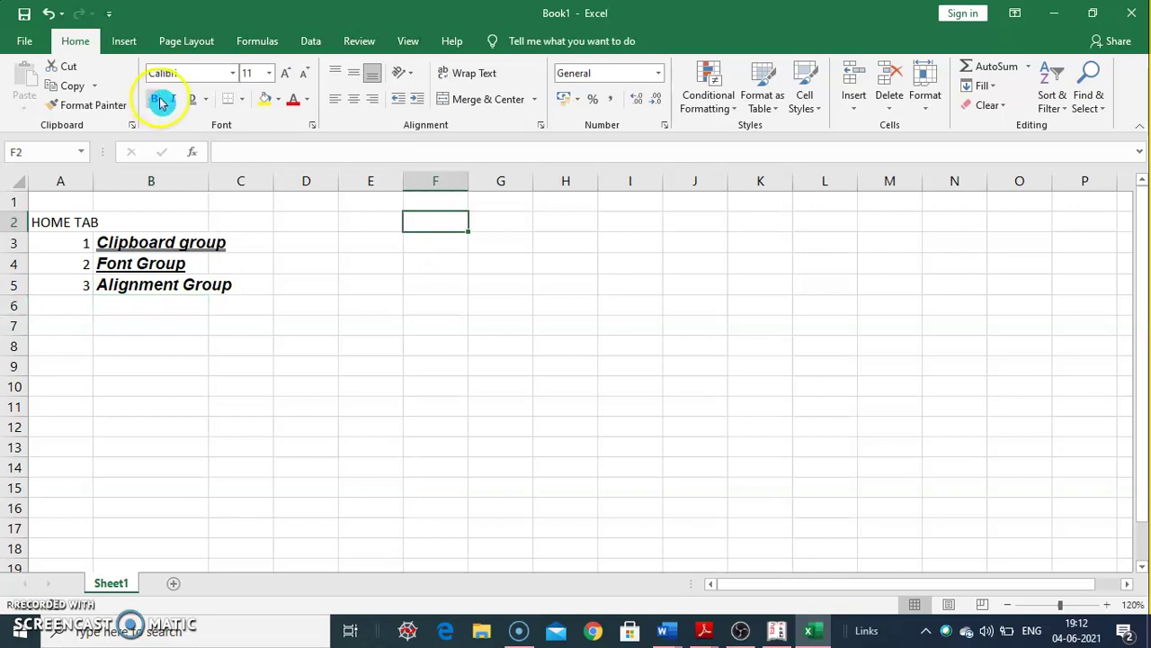
pyautogui.click(227, 106)
pyautogui.click(395, 289)
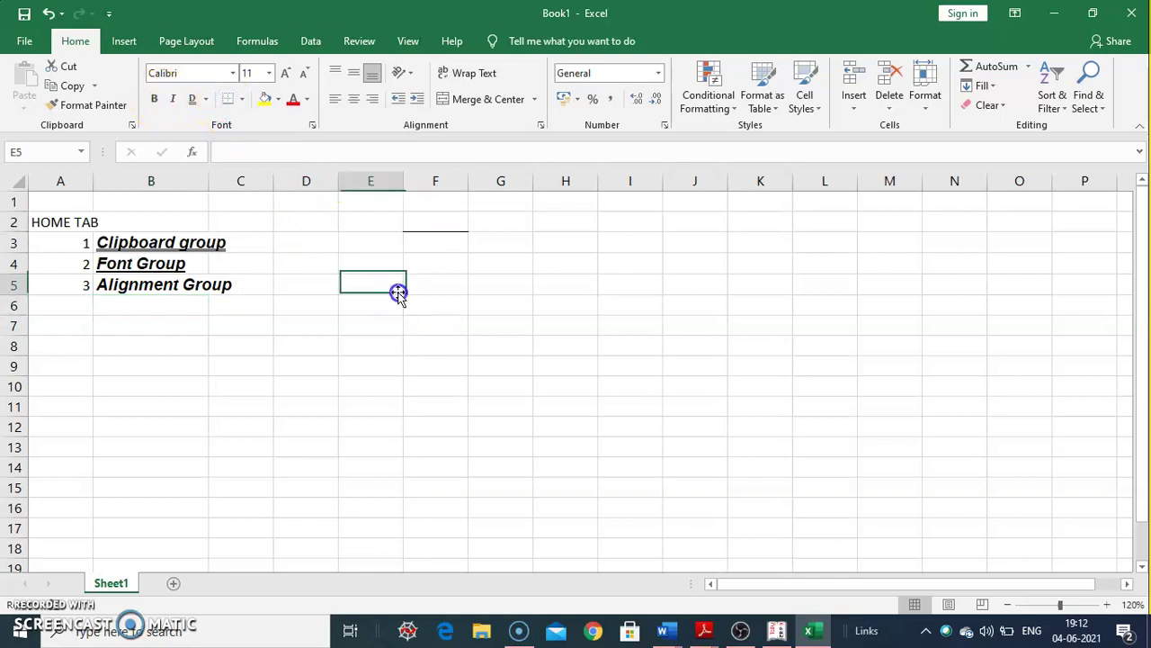
pyautogui.click(441, 224)
pyautogui.click(241, 100)
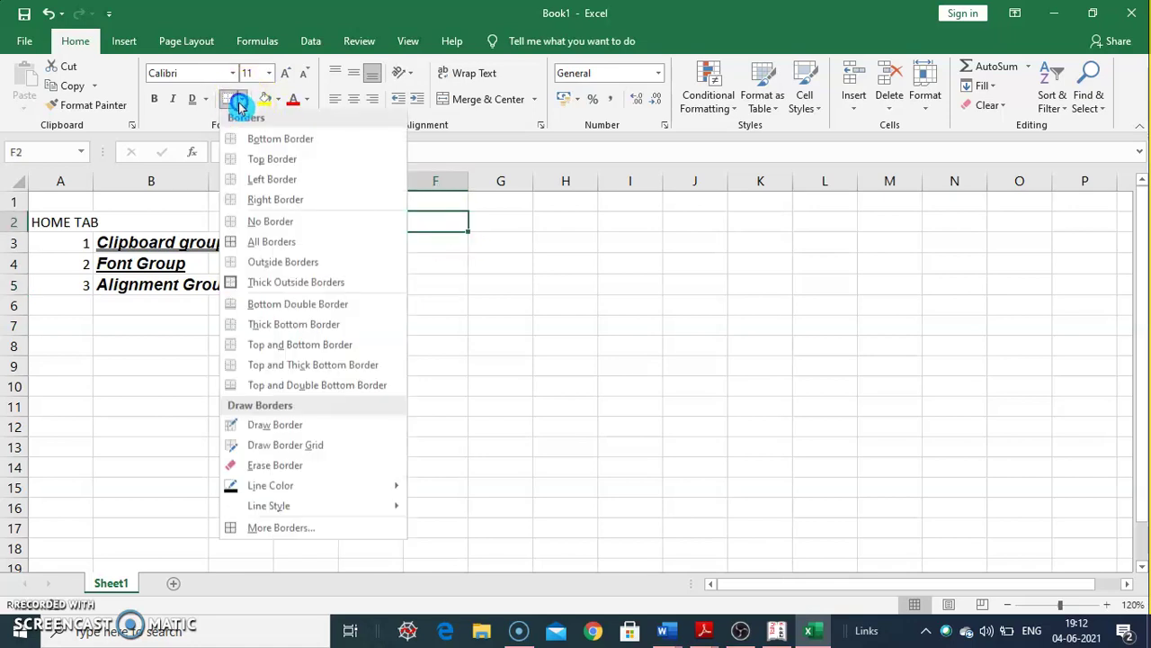
pyautogui.click(263, 163)
pyautogui.click(438, 303)
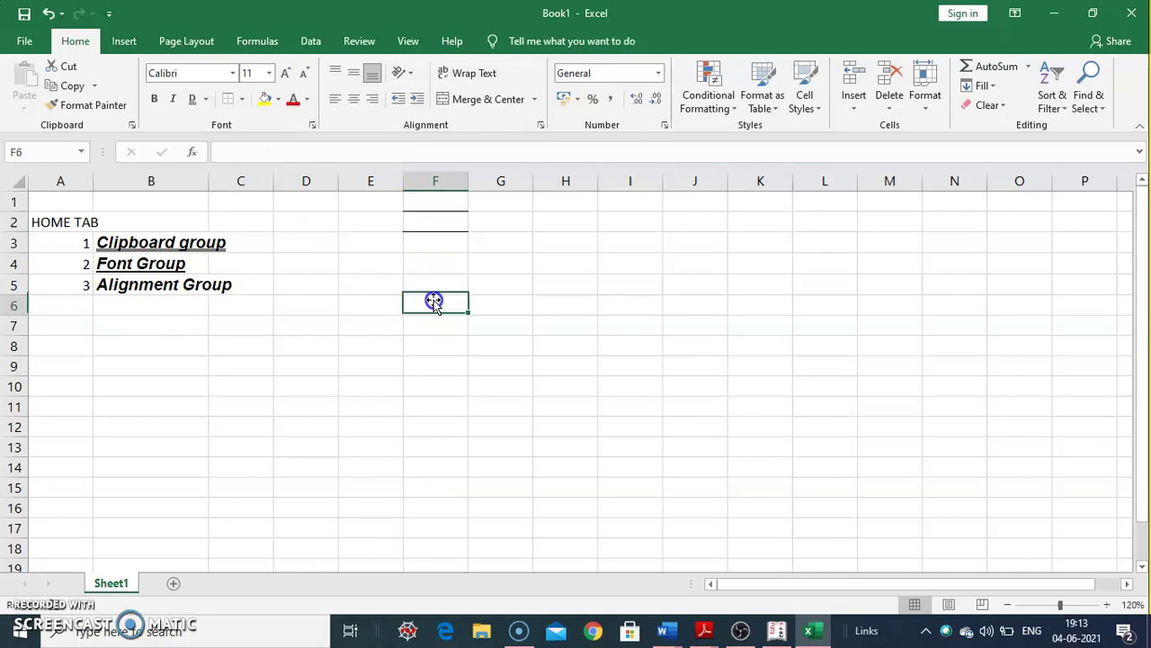
# Add left and right borders to F2 to complete the box.
pyautogui.click(430, 226)
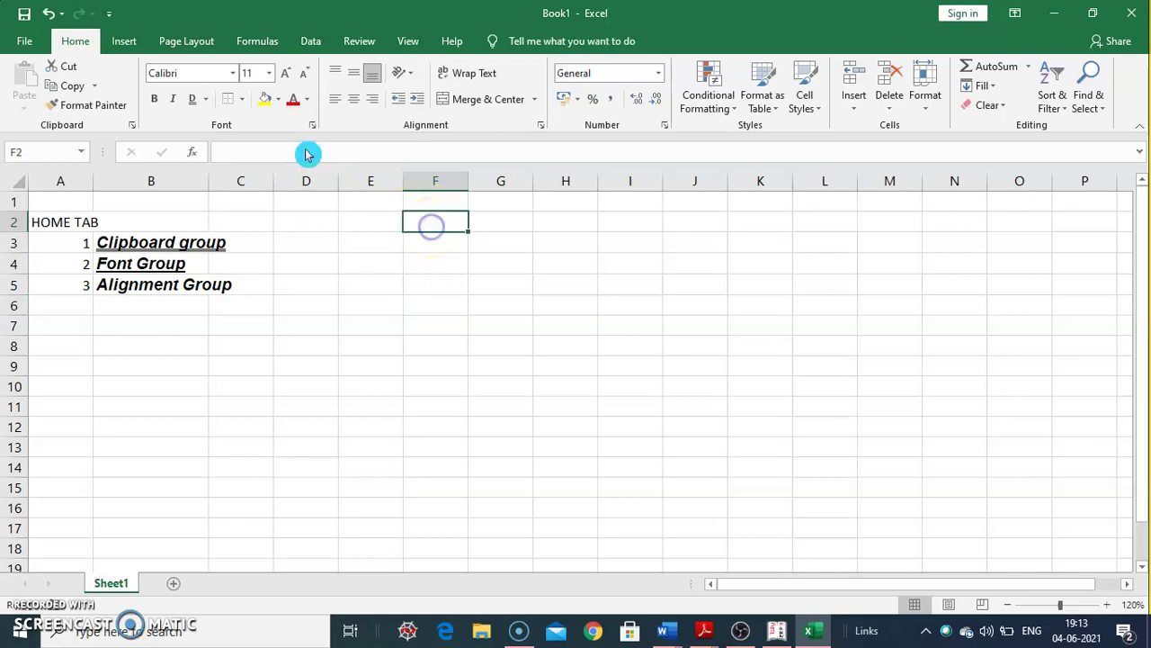
pyautogui.click(242, 102)
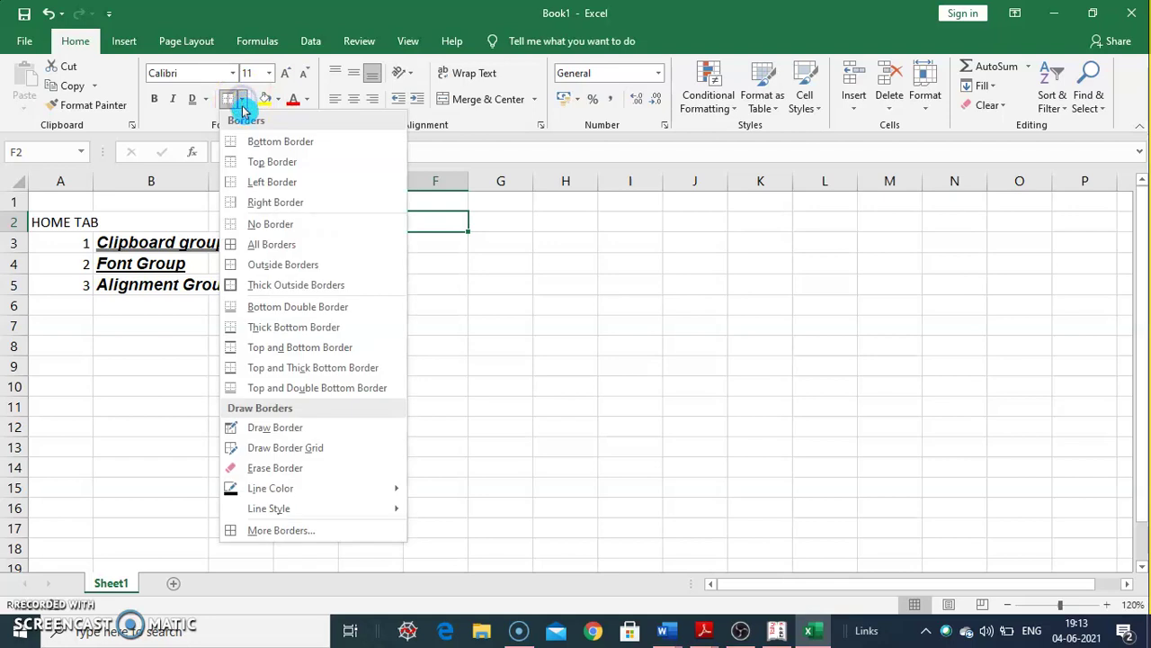
pyautogui.click(275, 188)
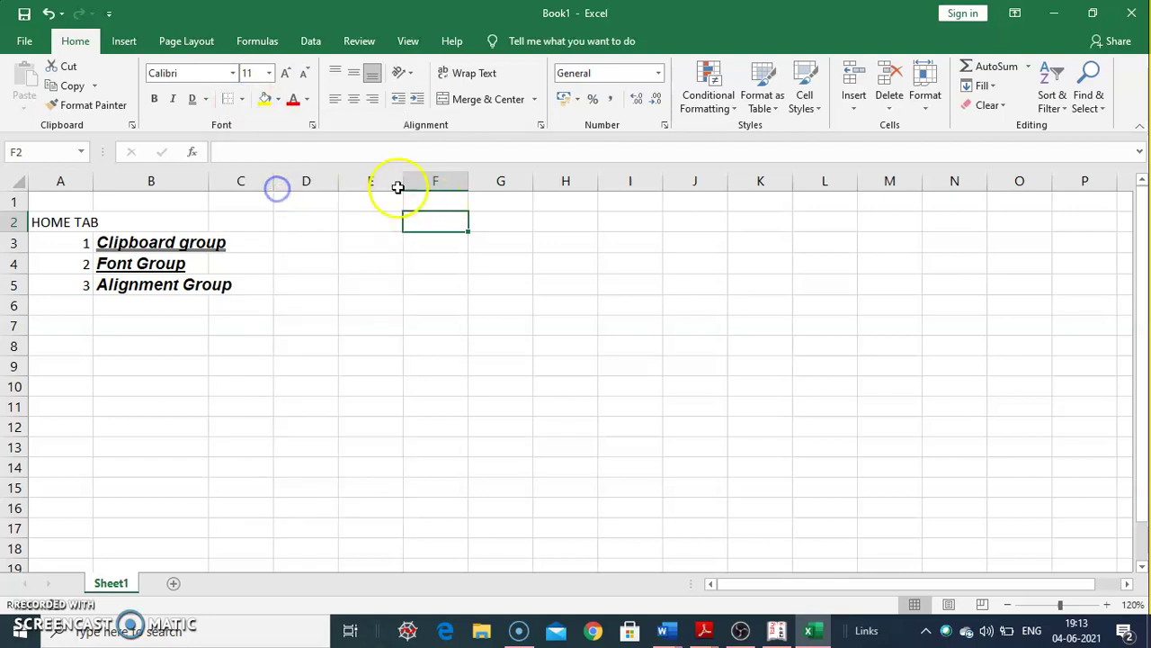
pyautogui.click(243, 102)
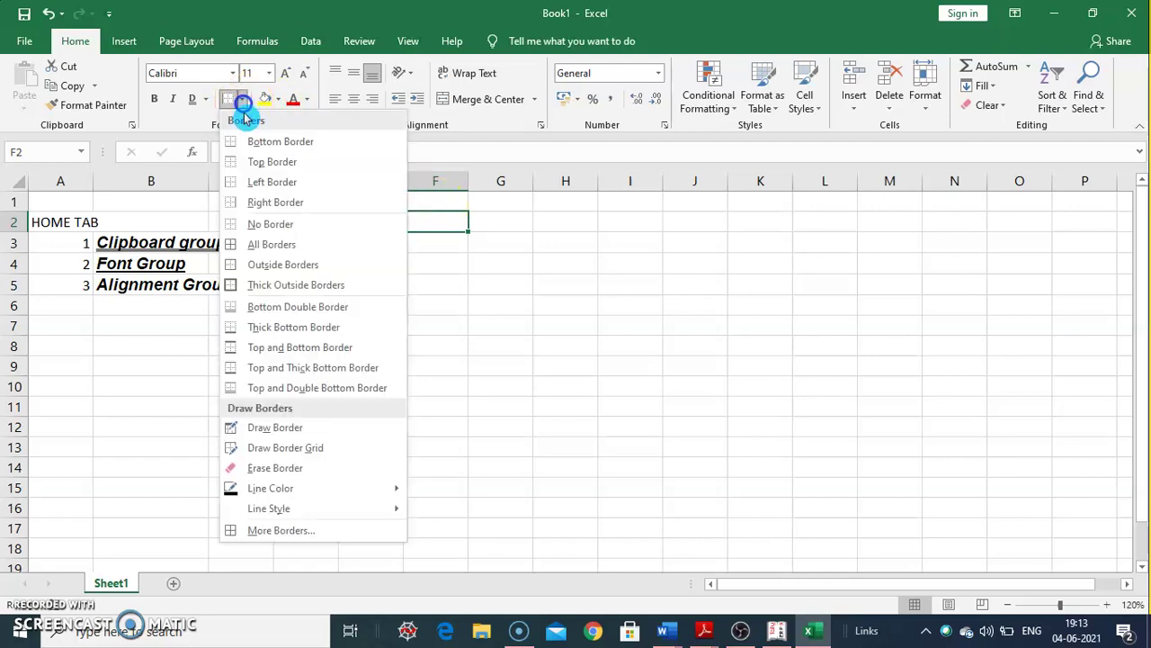
pyautogui.click(254, 183)
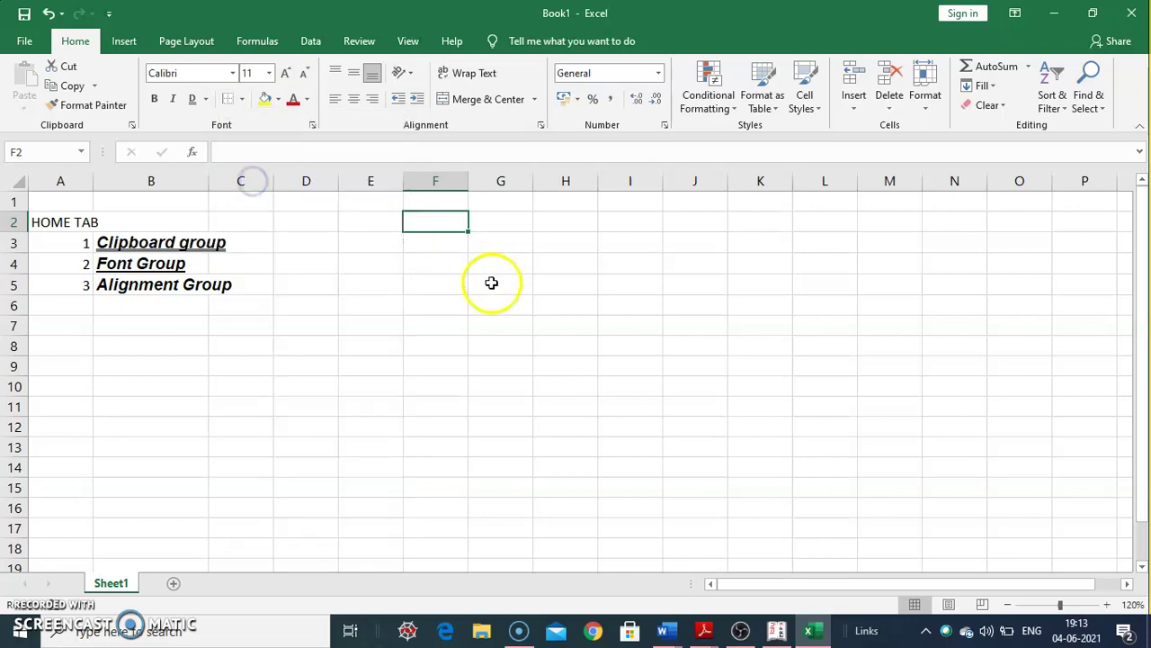
pyautogui.click(492, 283)
pyautogui.click(437, 215)
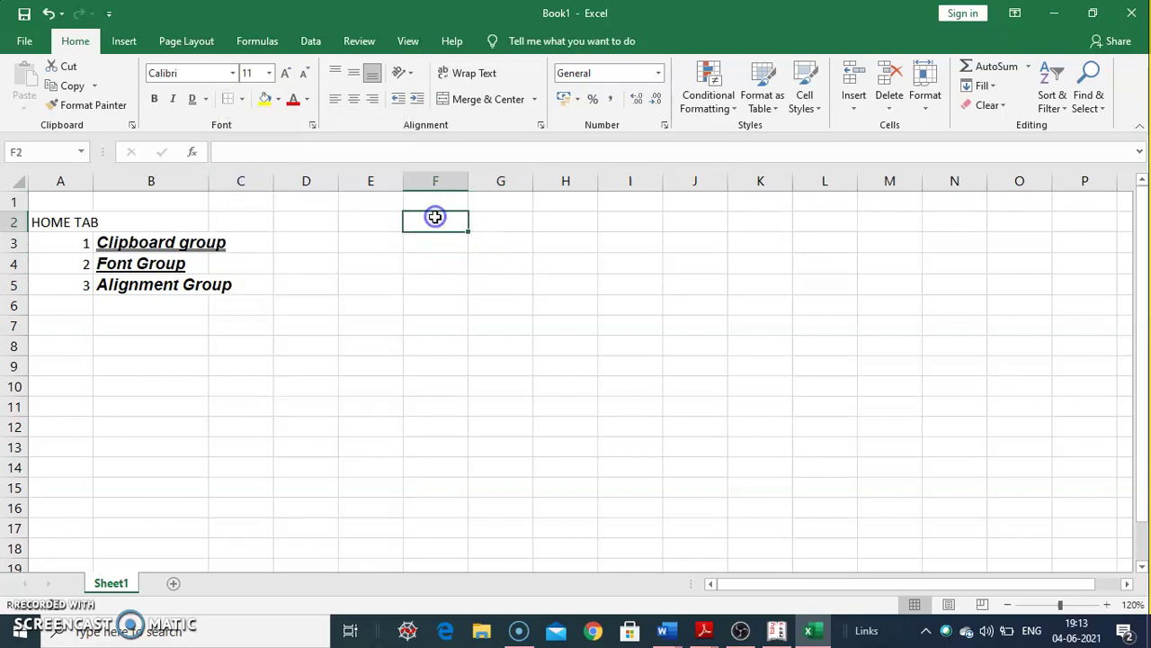
pyautogui.click(241, 99)
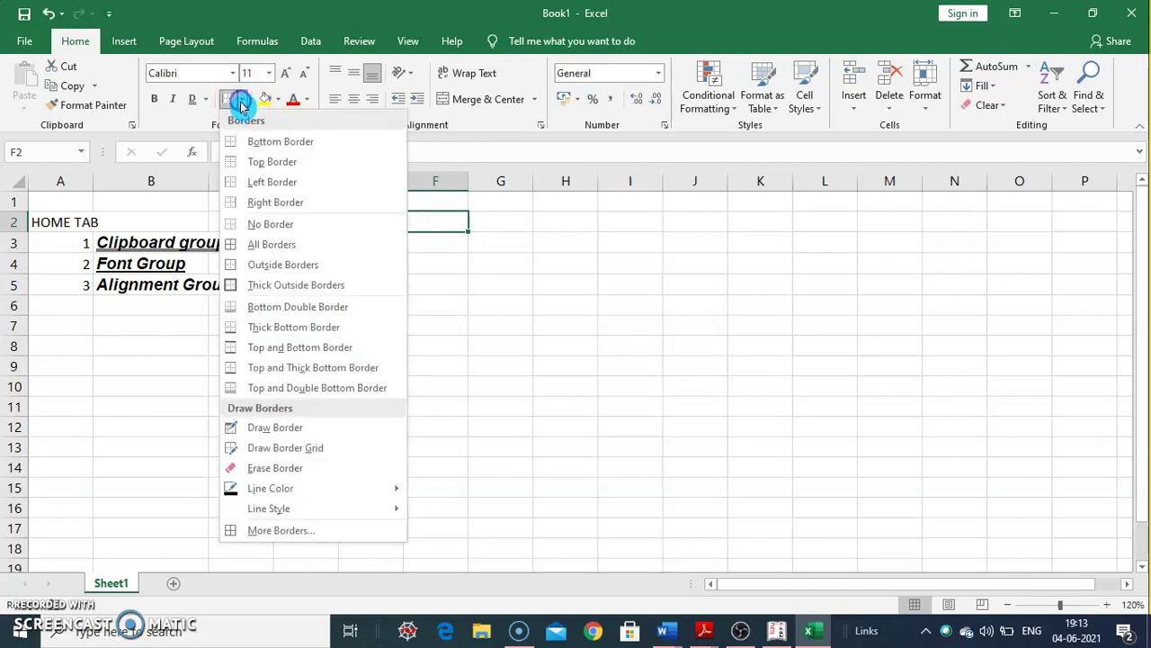
pyautogui.click(264, 202)
pyautogui.click(458, 262)
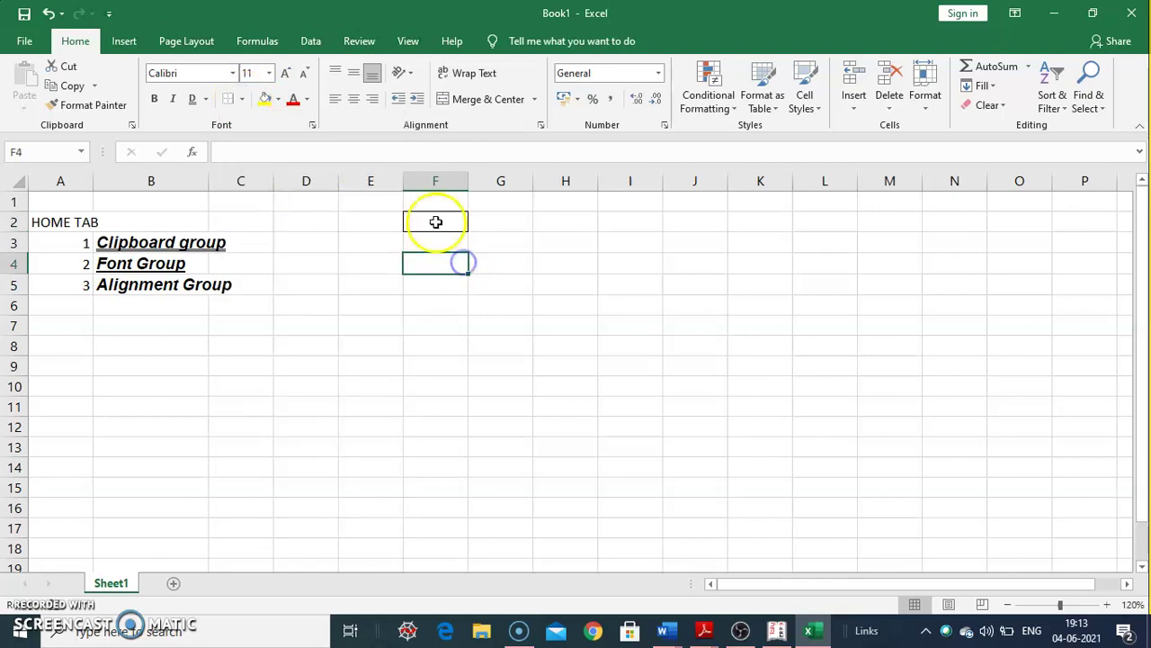
# Apply All Borders to the range E5:H12.
pyautogui.moveTo(347, 282); pyautogui.dragTo(578, 419)
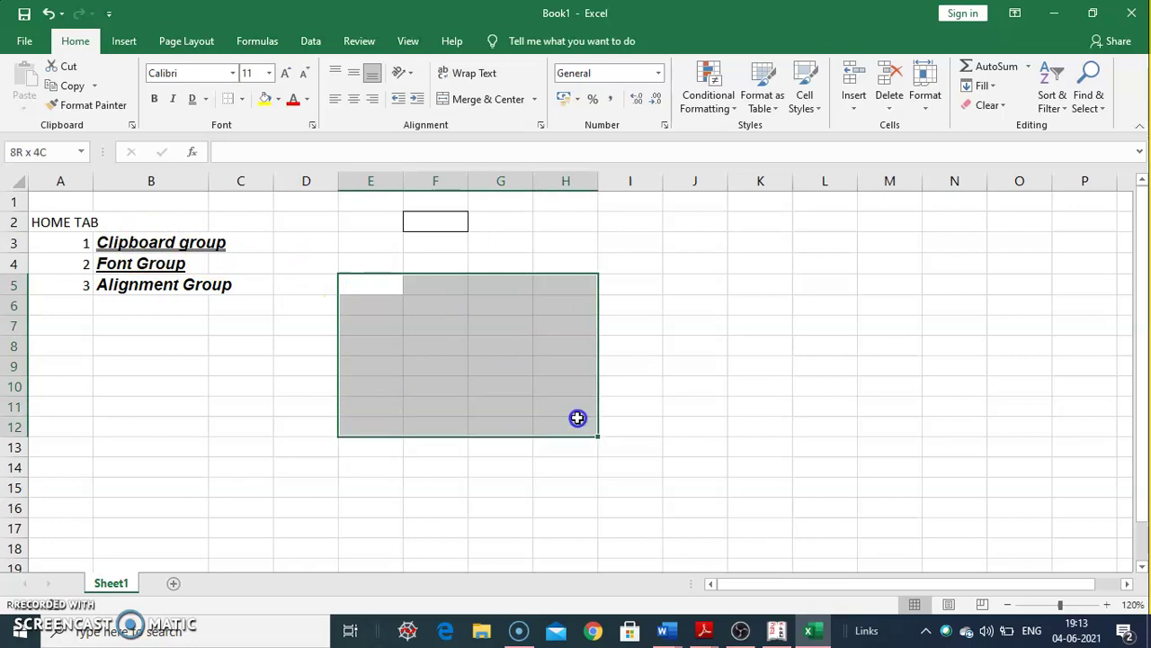
pyautogui.click(241, 102)
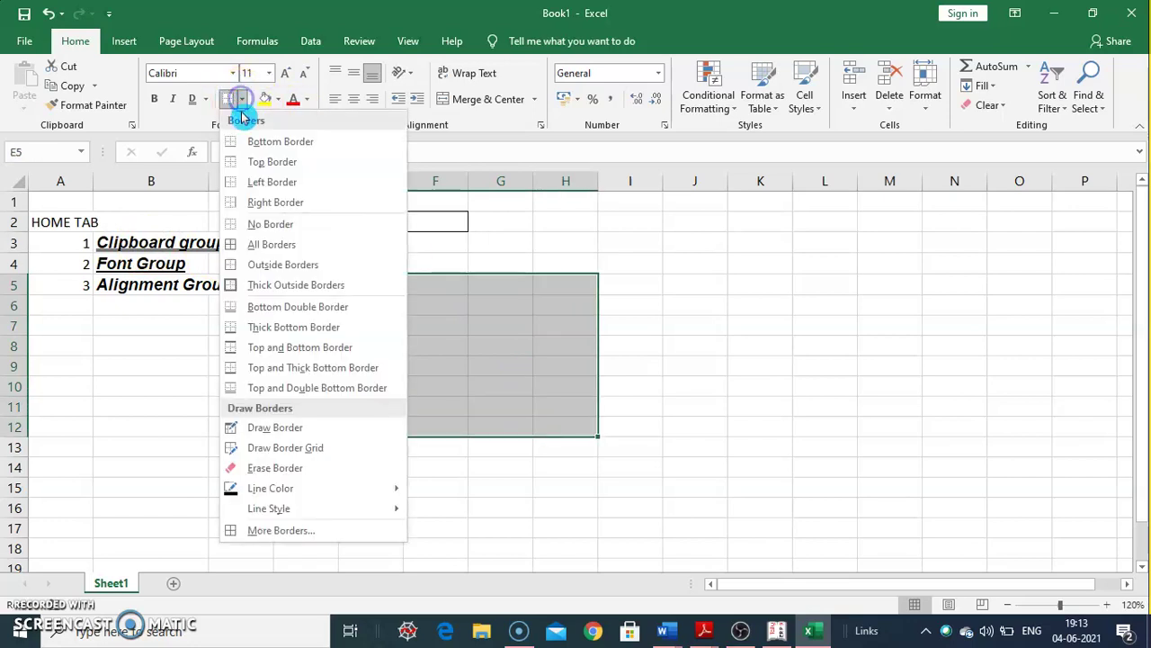
pyautogui.click(277, 245)
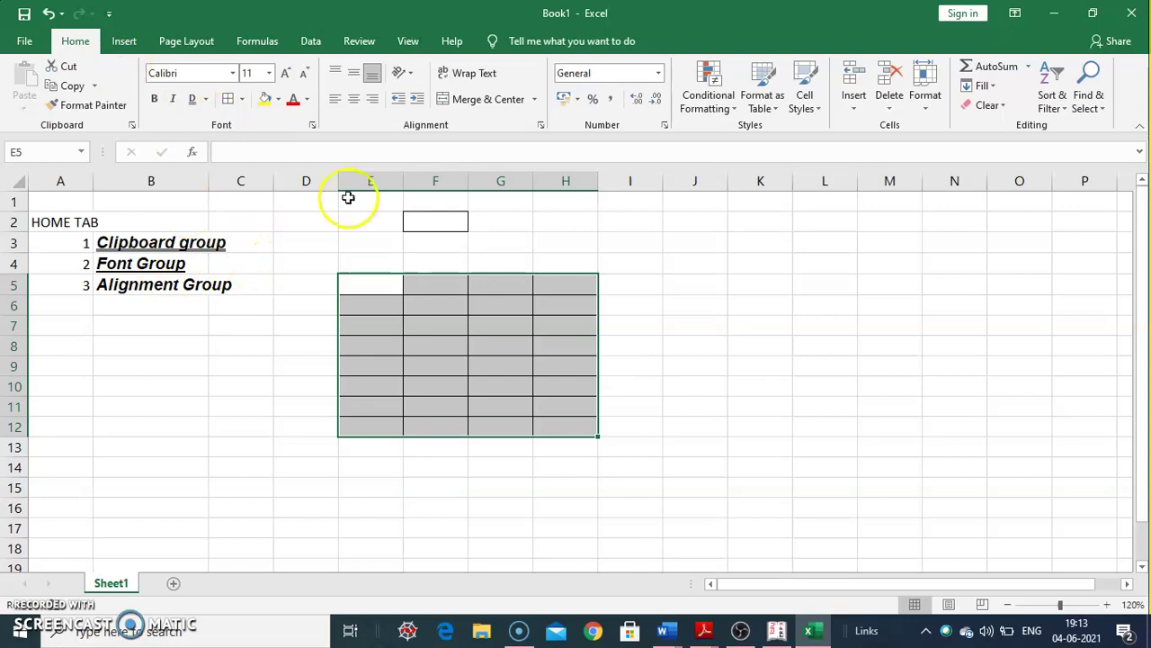
# Choose No Border for E1:I14 to remove all its borders.
pyautogui.moveTo(339, 200); pyautogui.dragTo(635, 462)
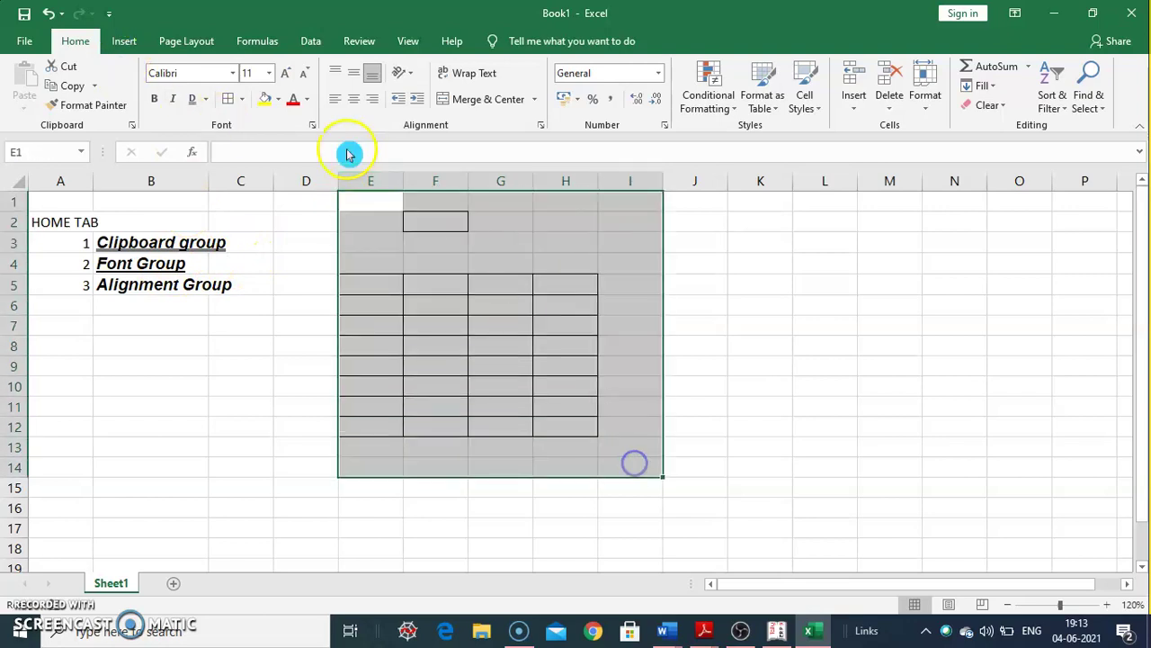
pyautogui.click(242, 100)
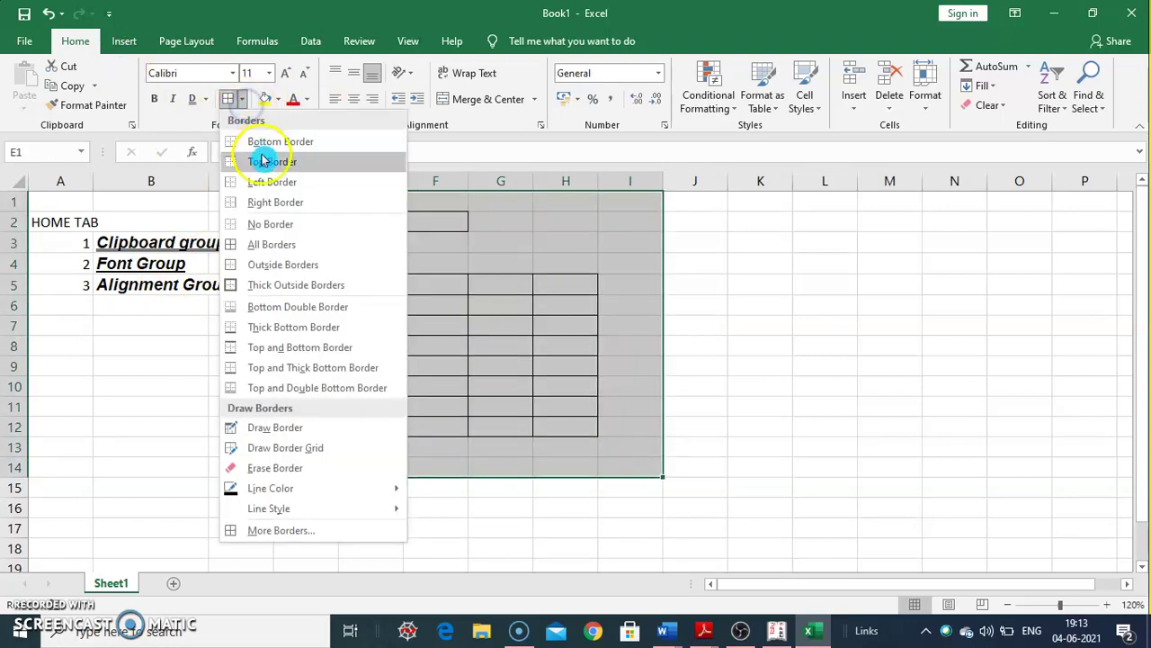
pyautogui.click(281, 224)
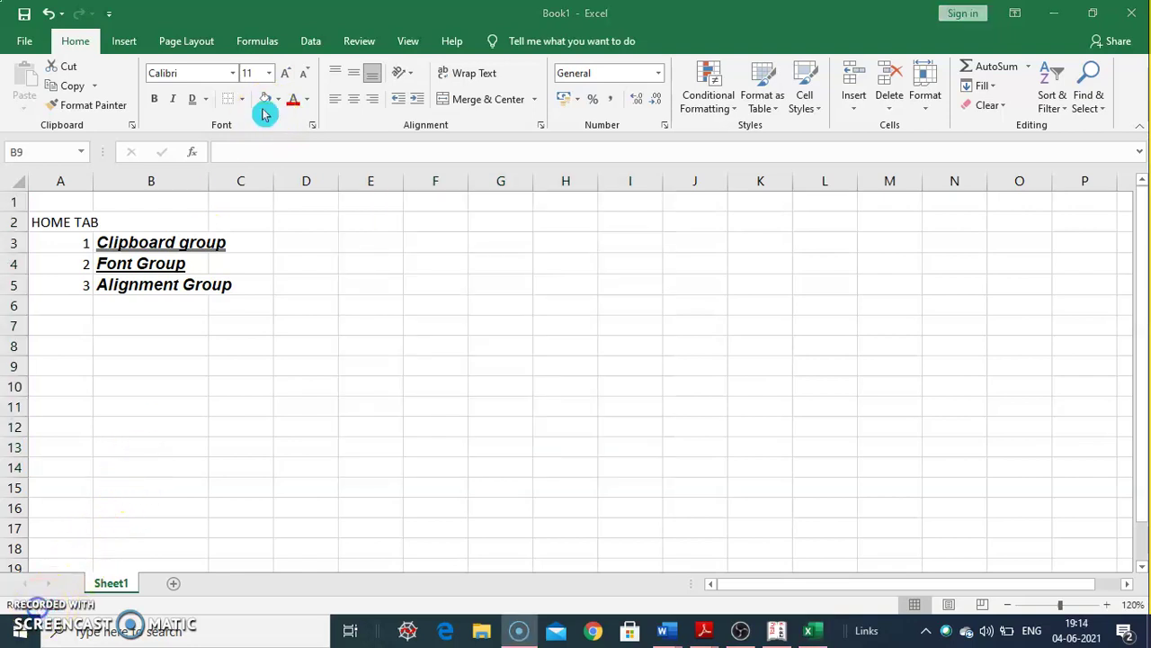
# Apply a yellow fill to B3, then set it back to No Fill.
pyautogui.click(176, 240)
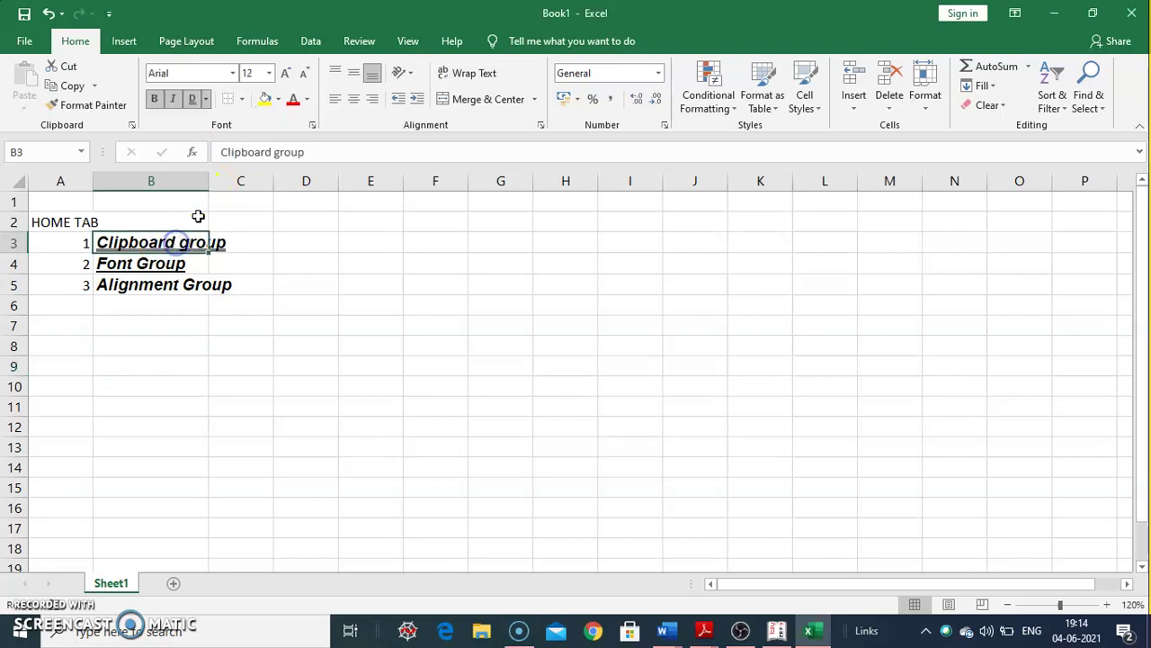
pyautogui.click(266, 102)
pyautogui.click(270, 99)
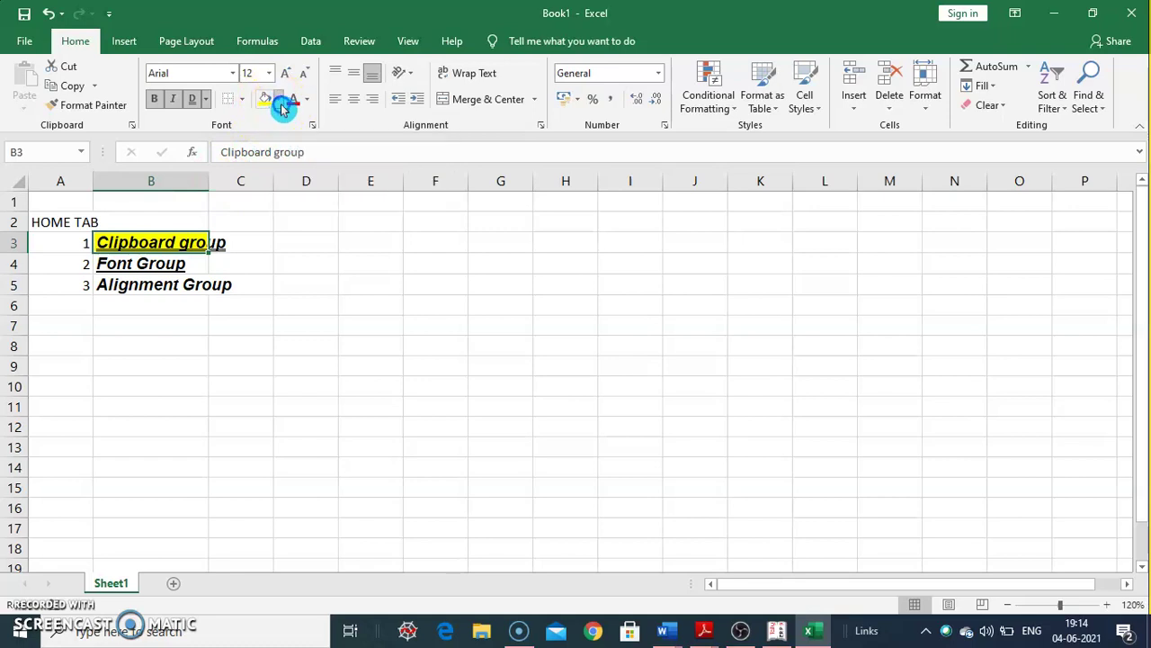
pyautogui.click(278, 100)
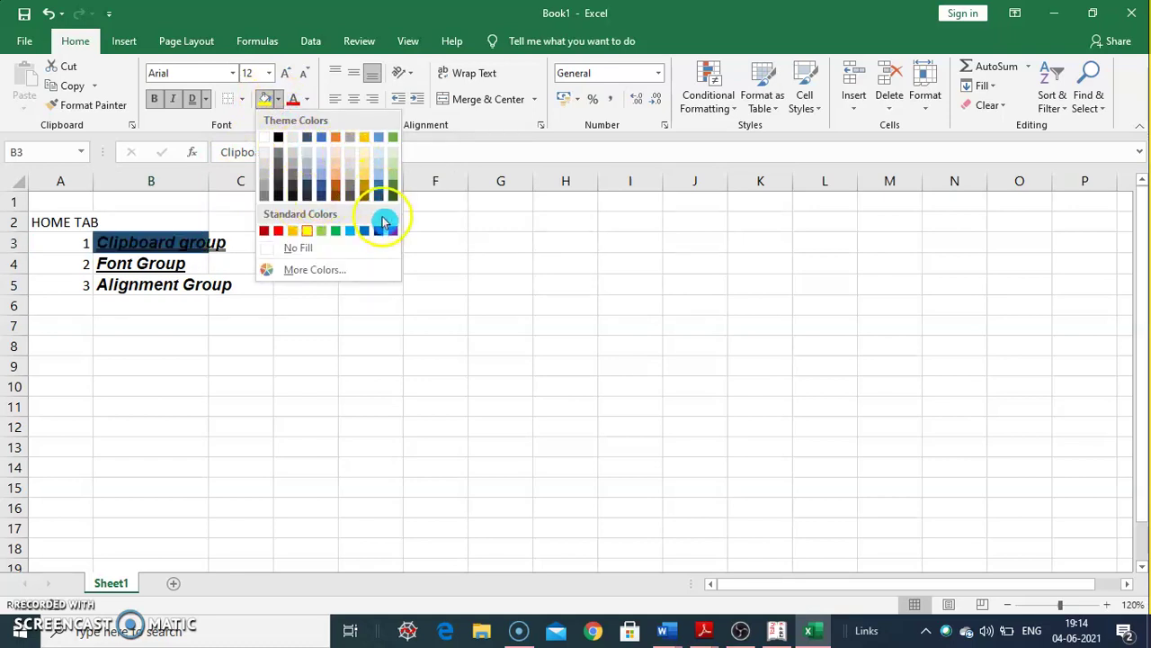
pyautogui.click(266, 138)
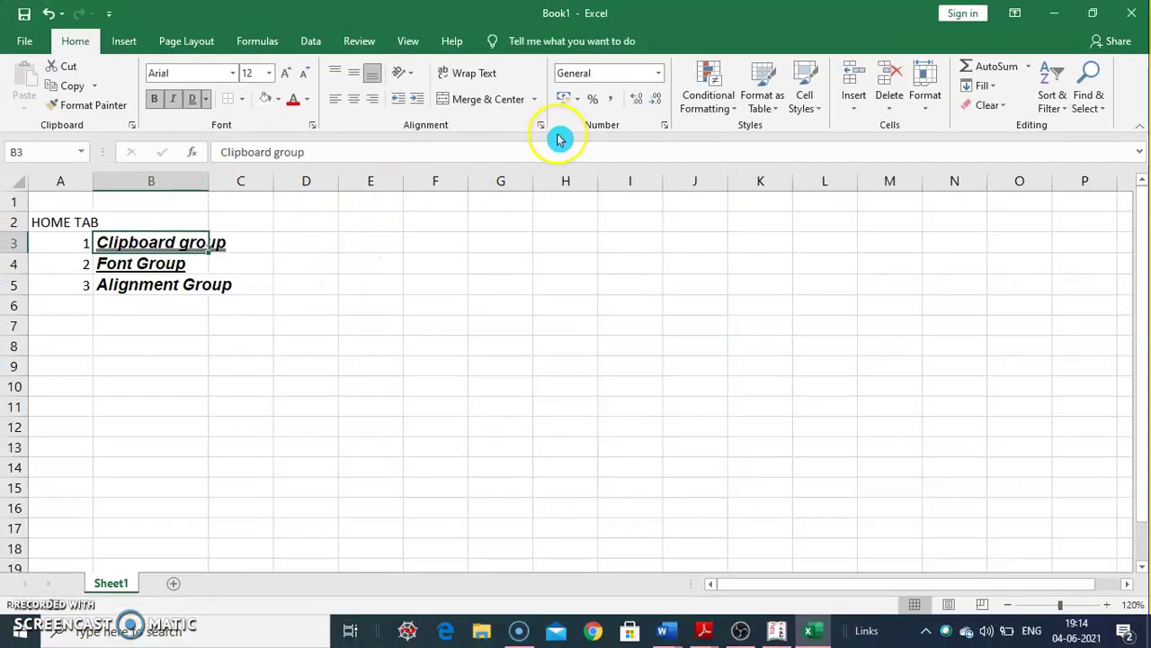
pyautogui.click(305, 281)
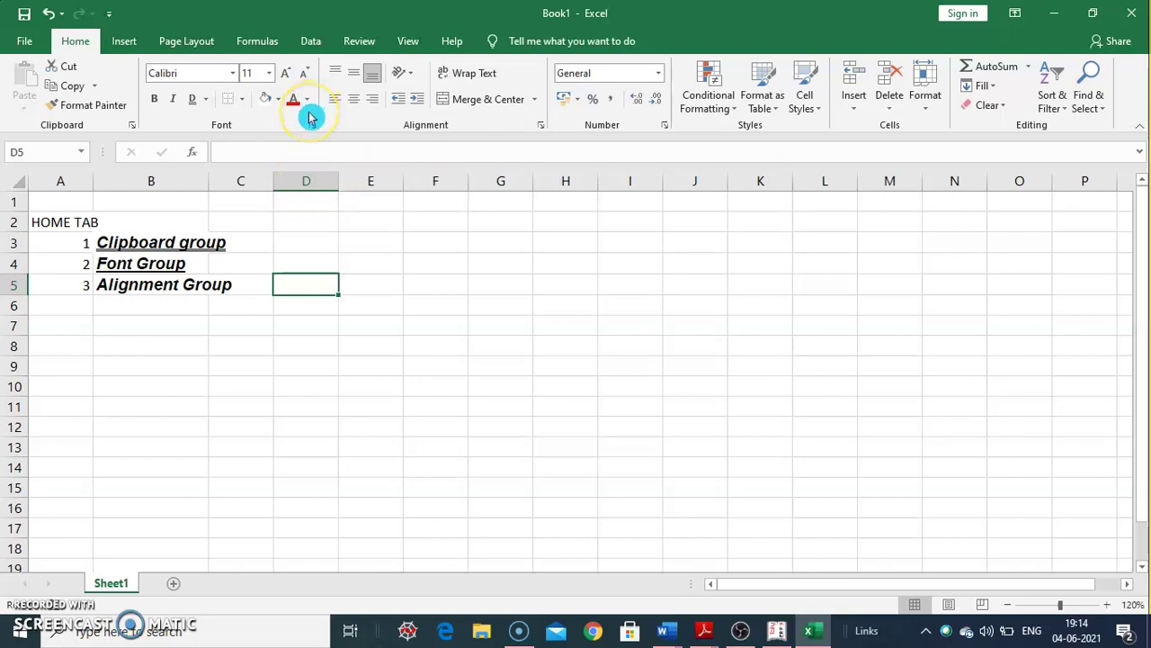
# Colour the label text in B3:C5 dark blue.
pyautogui.moveTo(154, 234); pyautogui.dragTo(210, 277)
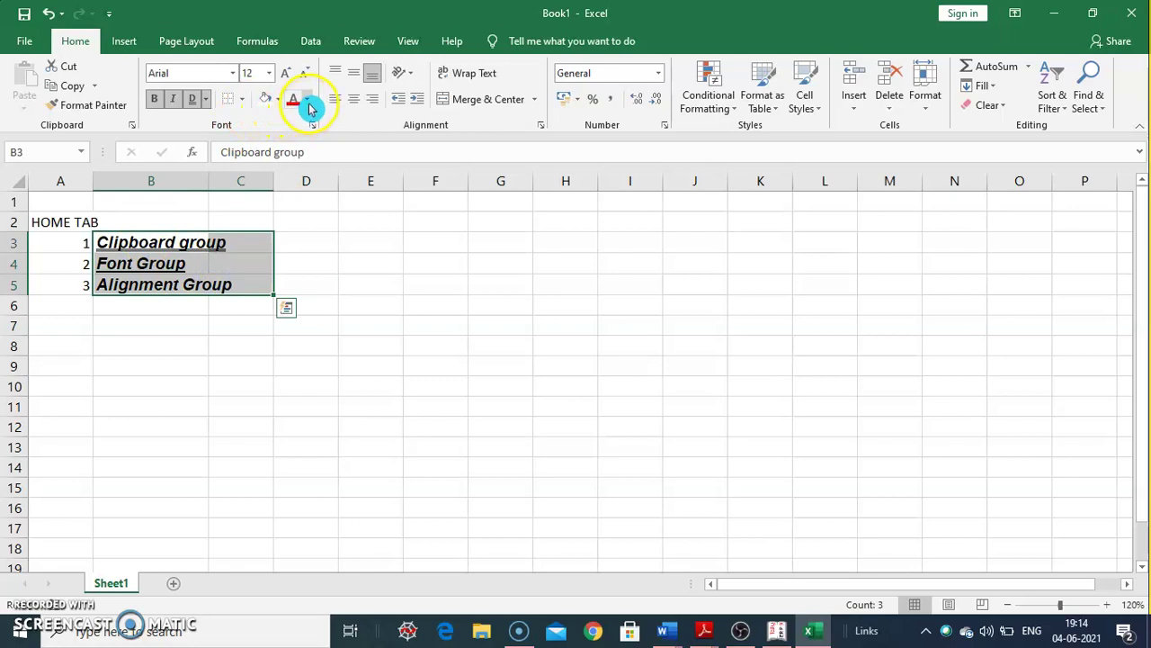
pyautogui.click(307, 100)
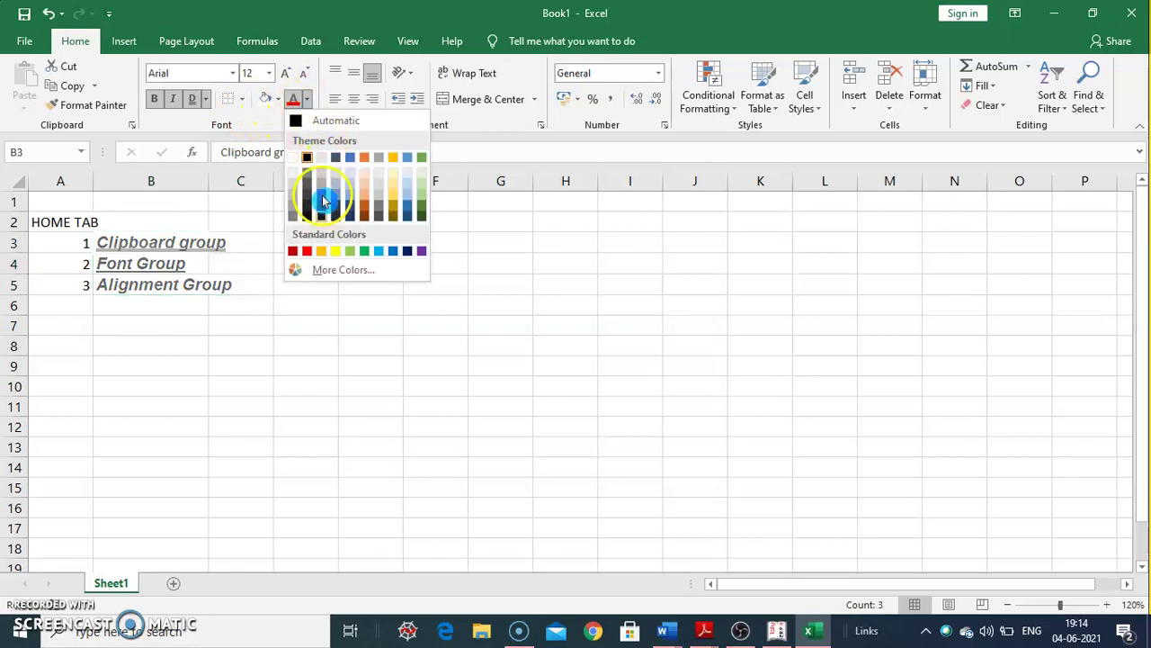
pyautogui.click(408, 249)
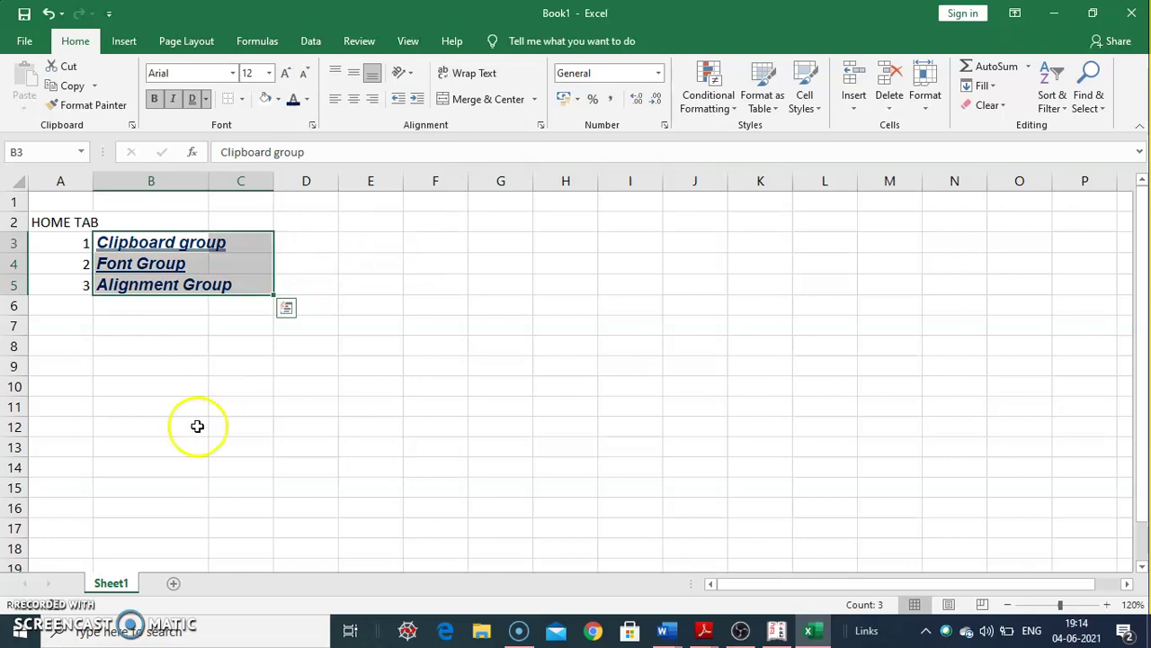
pyautogui.click(34, 598)
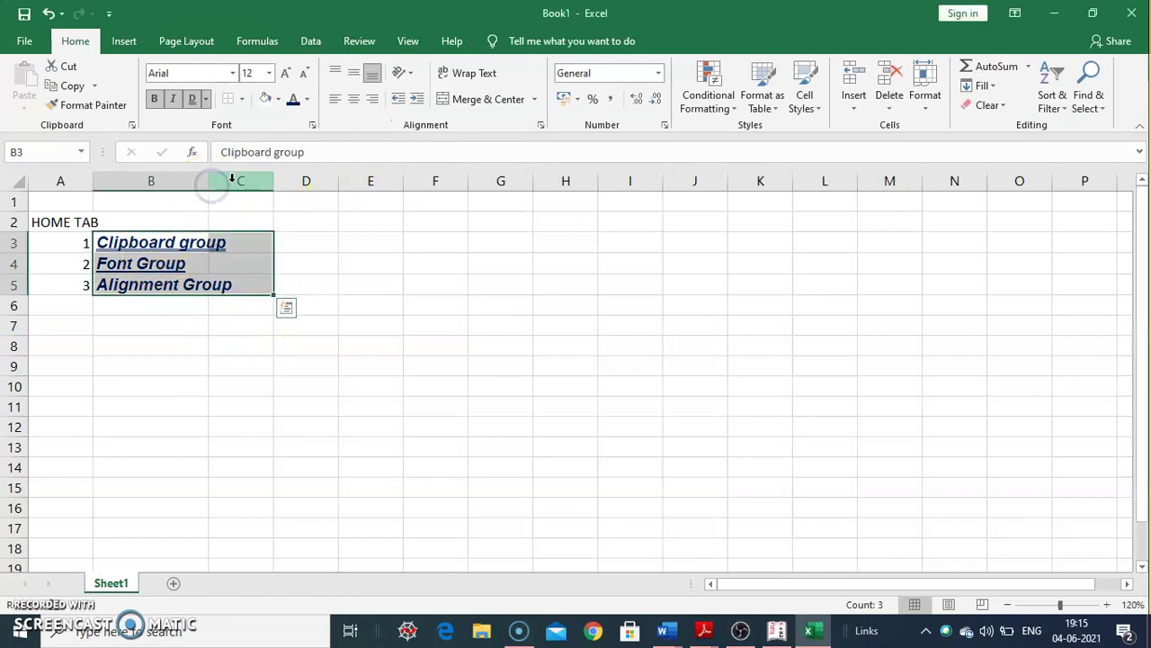
# Widen column B, then right-align the Clipboard group label in B3 after trying left and center.
pyautogui.moveTo(209, 183); pyautogui.dragTo(266, 185)
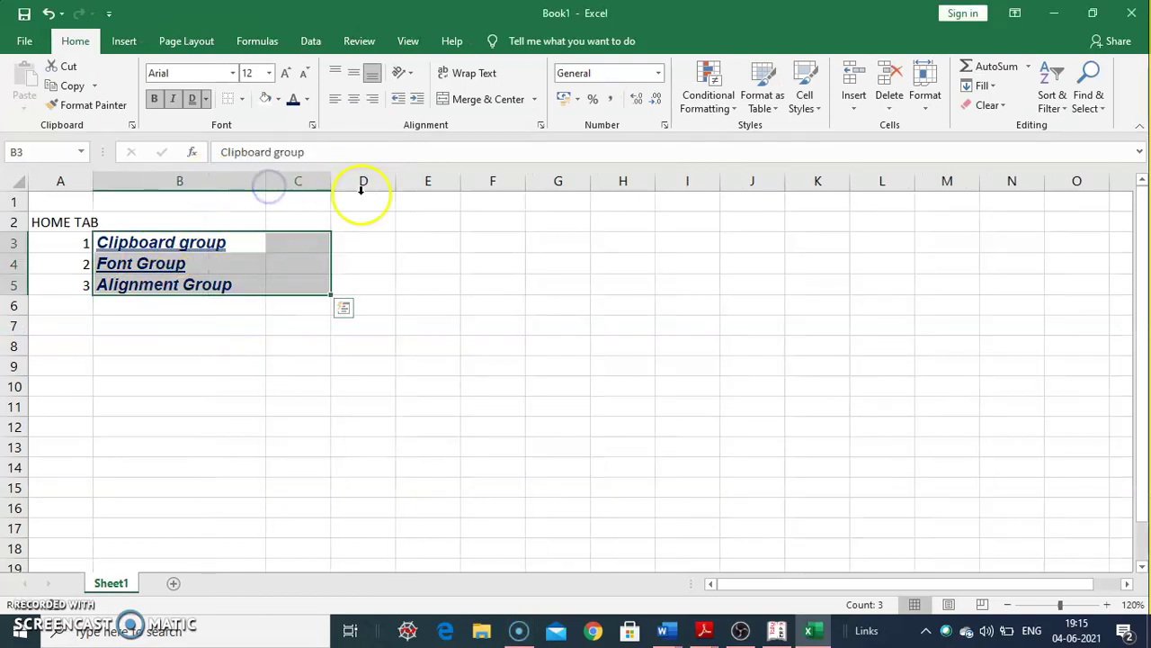
pyautogui.click(409, 246)
pyautogui.click(216, 243)
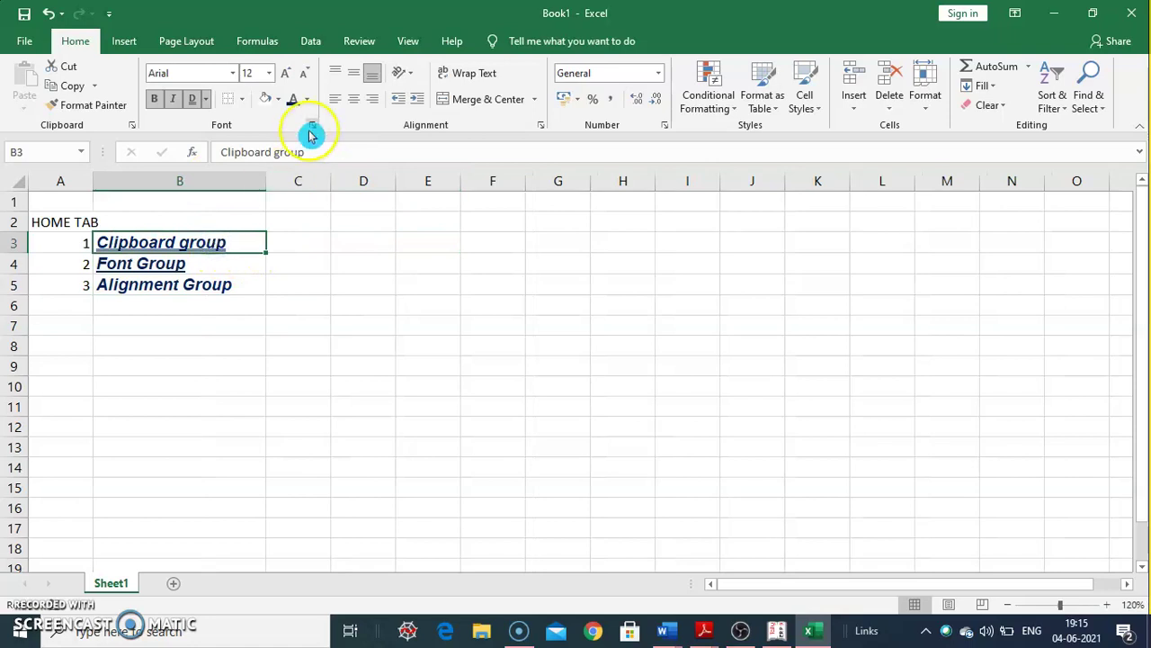
pyautogui.click(339, 102)
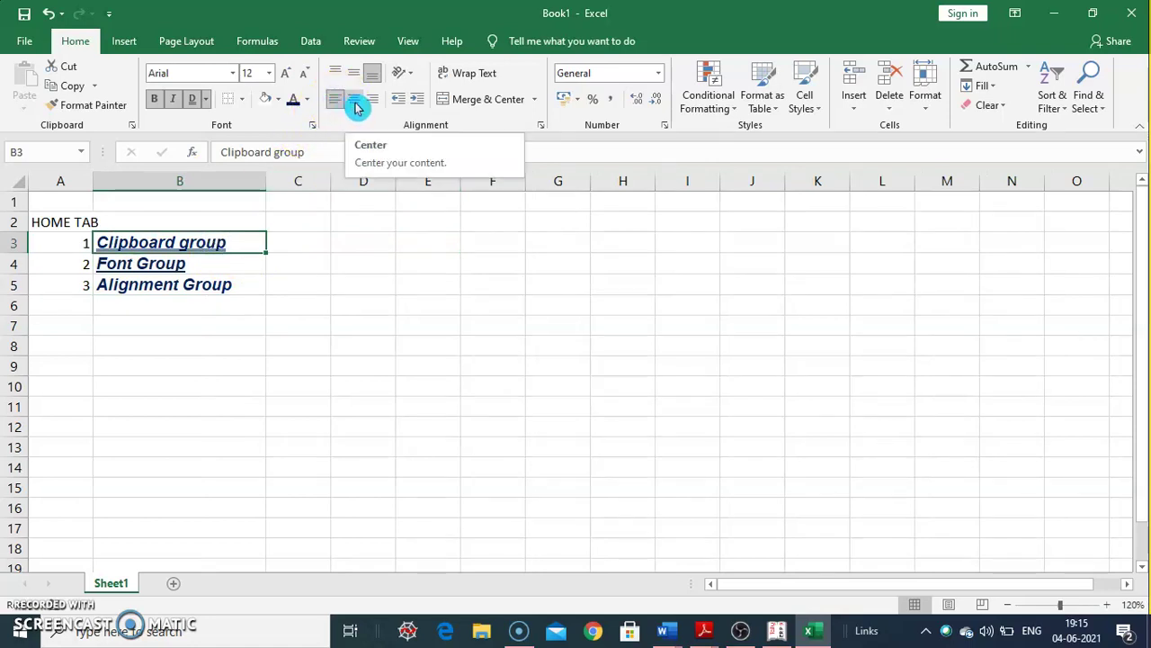
pyautogui.click(354, 102)
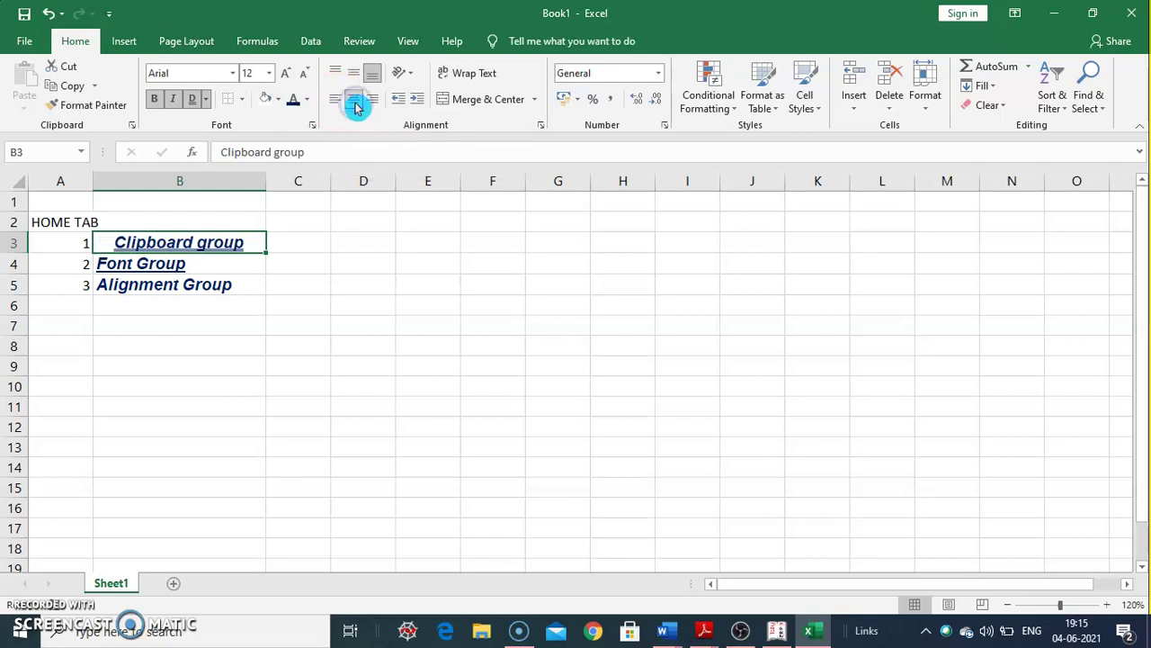
pyautogui.click(377, 104)
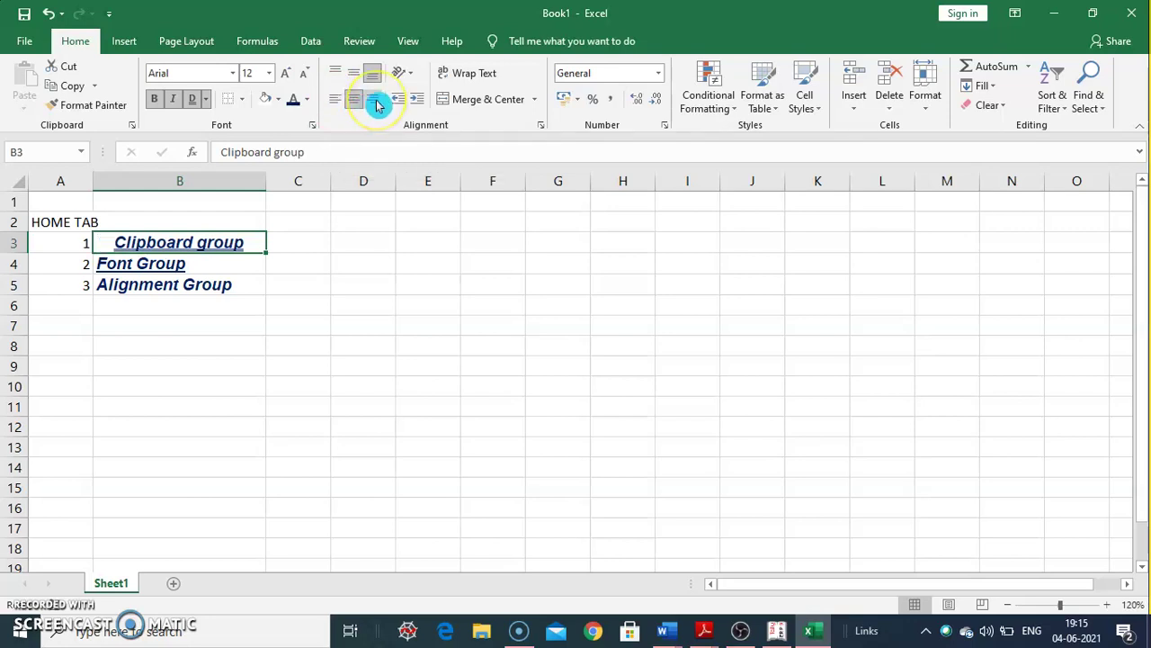
pyautogui.click(378, 103)
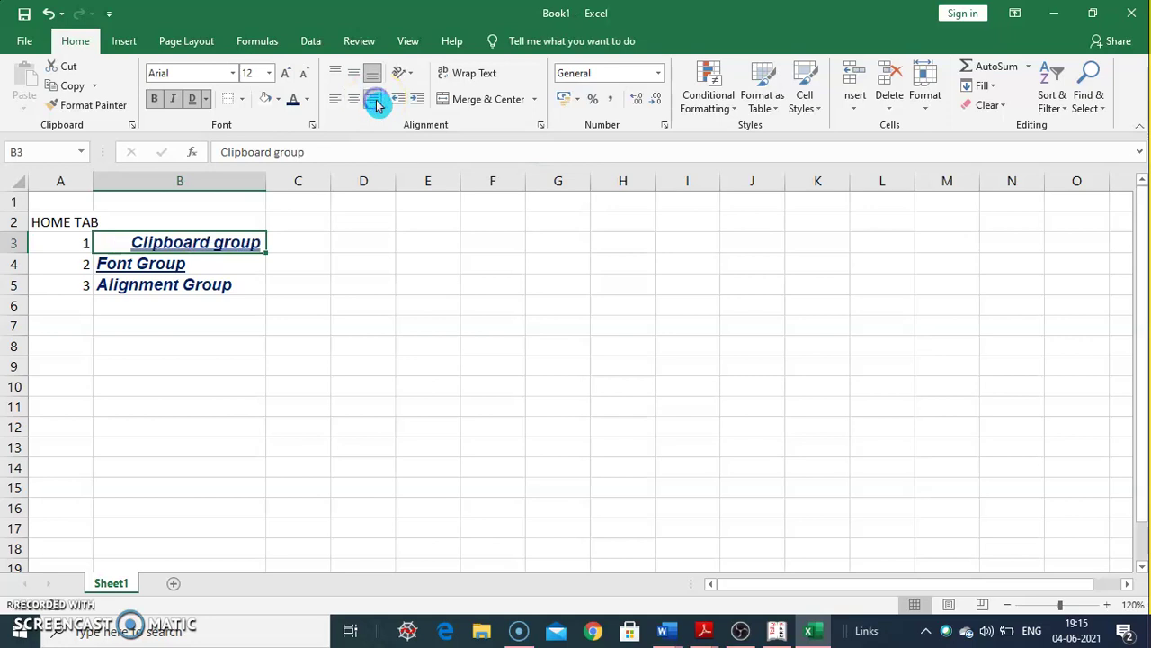
# Make row 3 taller and bottom-align the label after trying top and middle alignment.
pyautogui.moveTo(21, 254); pyautogui.dragTo(33, 300)
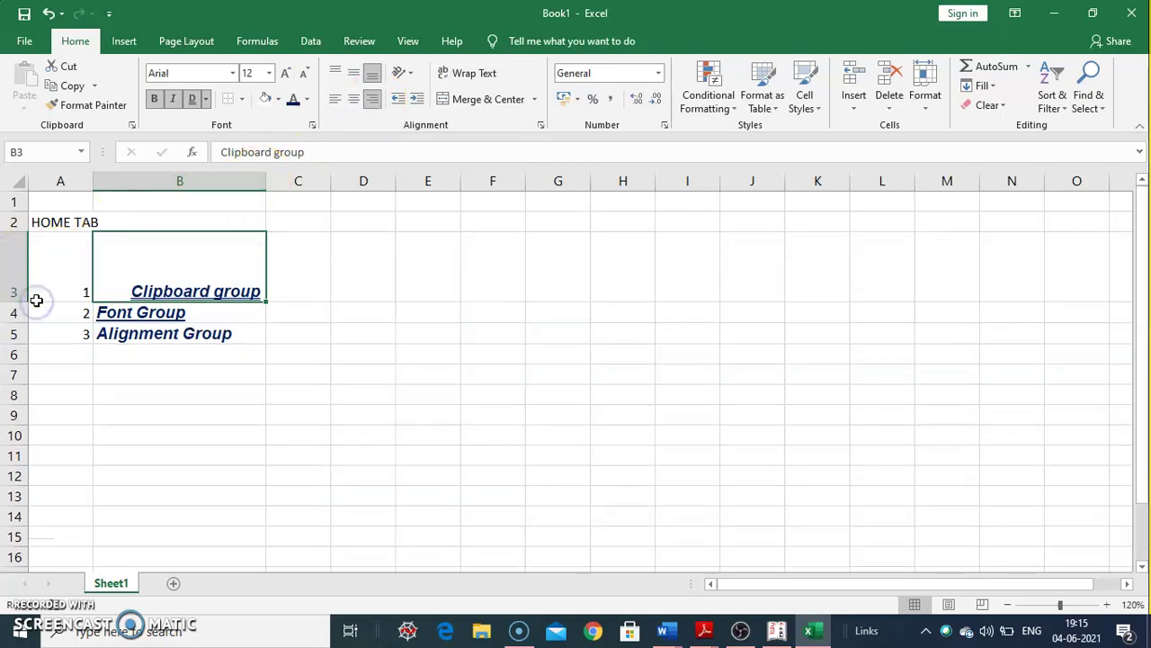
pyautogui.click(334, 79)
pyautogui.click(351, 81)
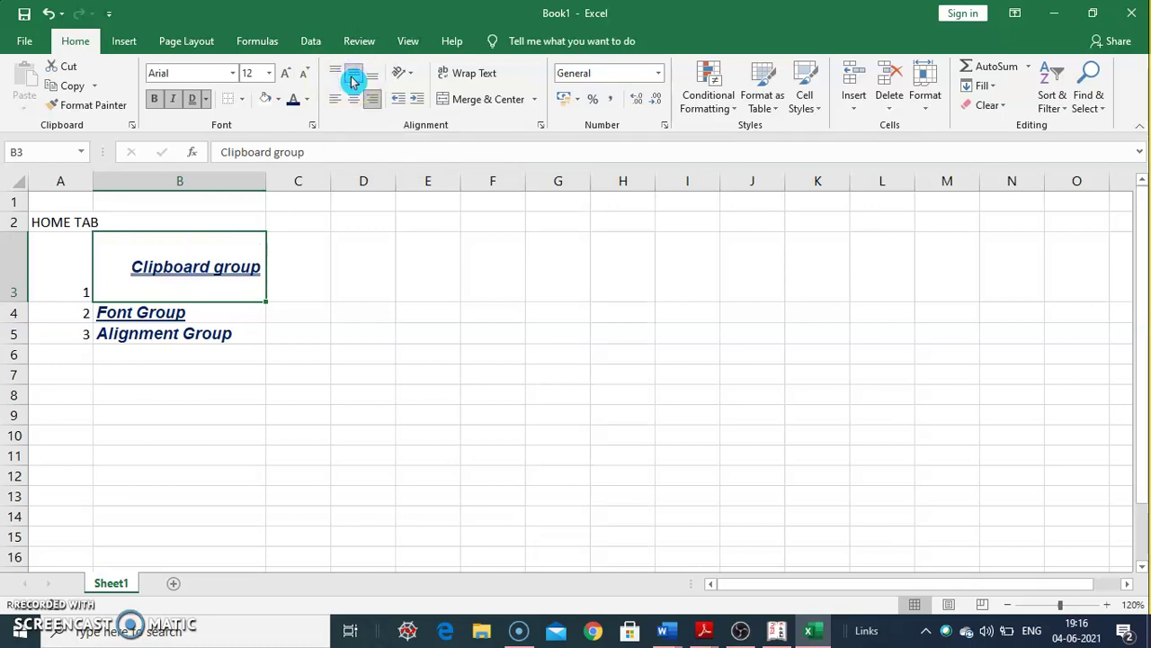
pyautogui.click(368, 81)
pyautogui.click(369, 81)
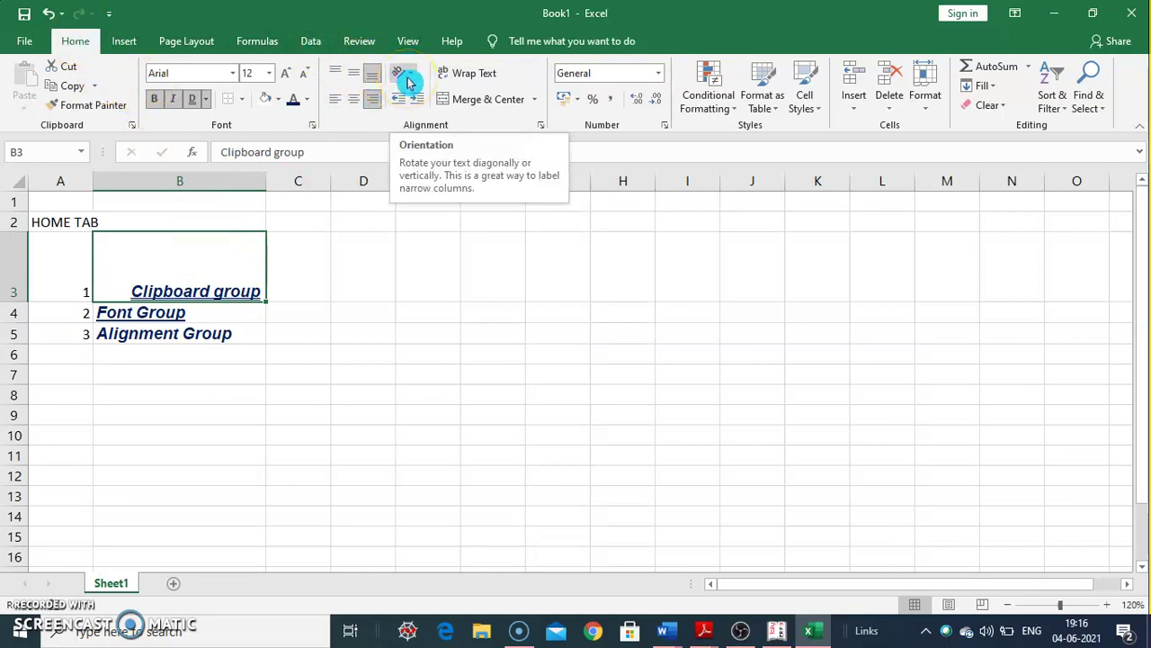
# Middle-align B3, then try Angle Counterclockwise and Vertical Text orientations.
pyautogui.click(211, 264)
pyautogui.click(354, 71)
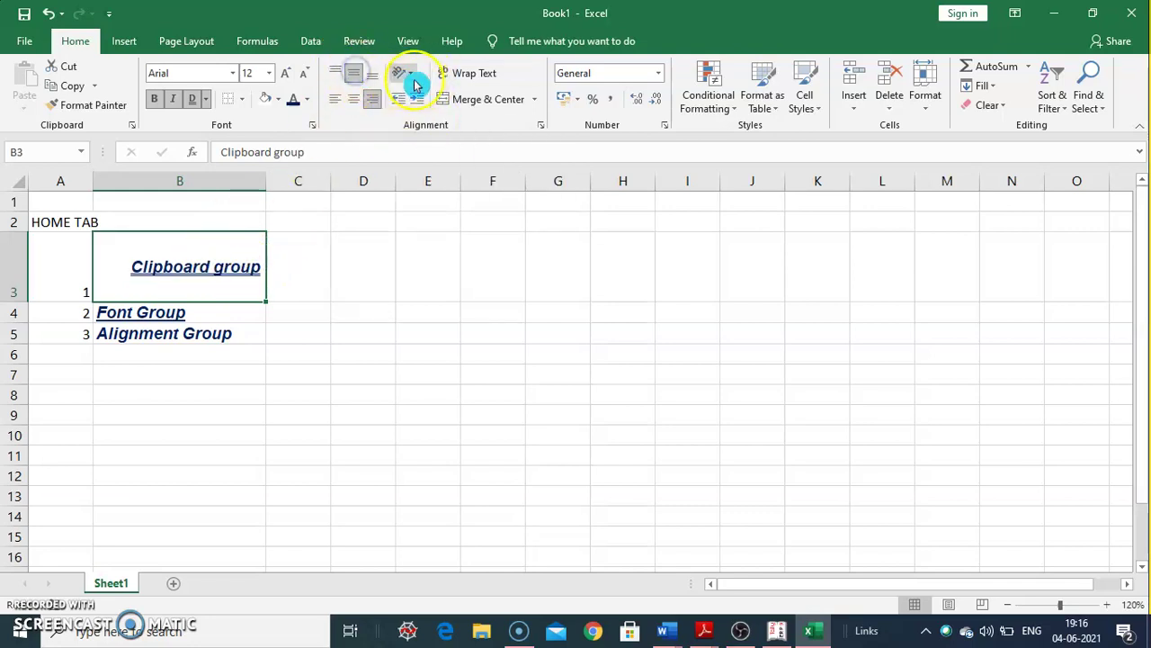
pyautogui.click(415, 79)
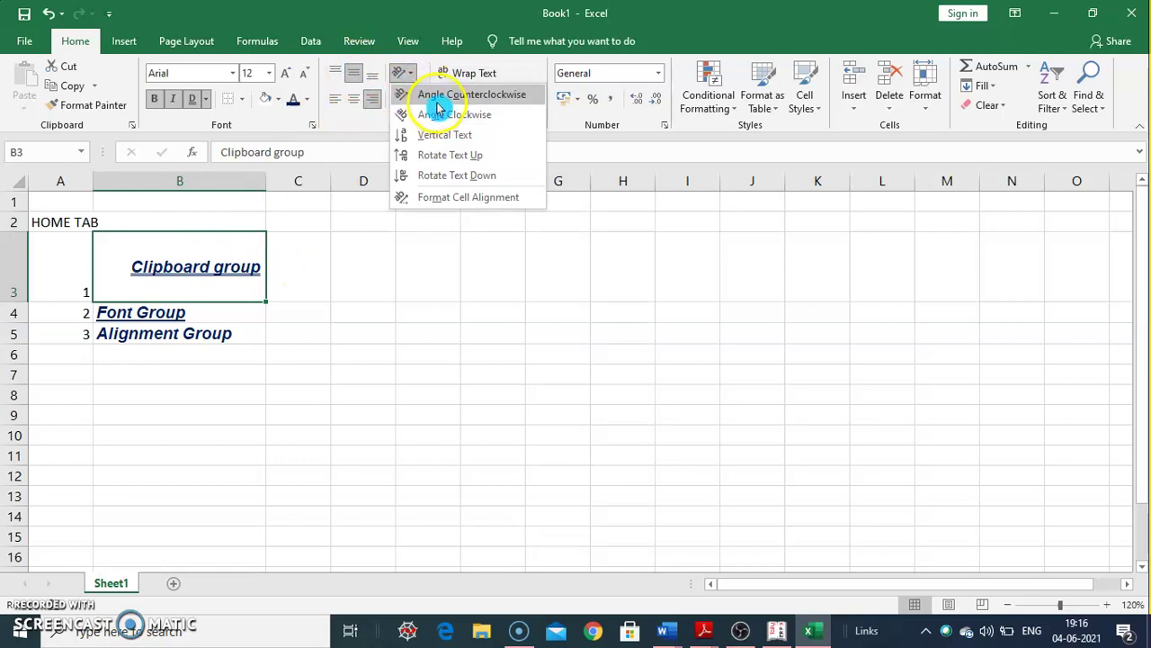
pyautogui.click(438, 97)
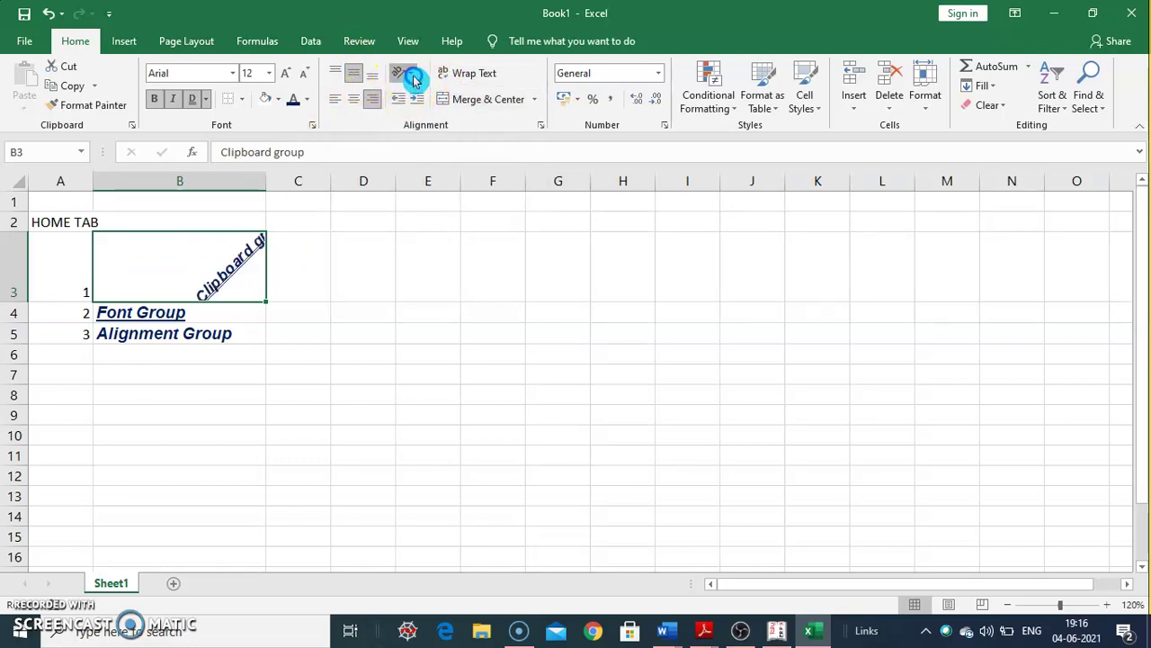
pyautogui.click(409, 74)
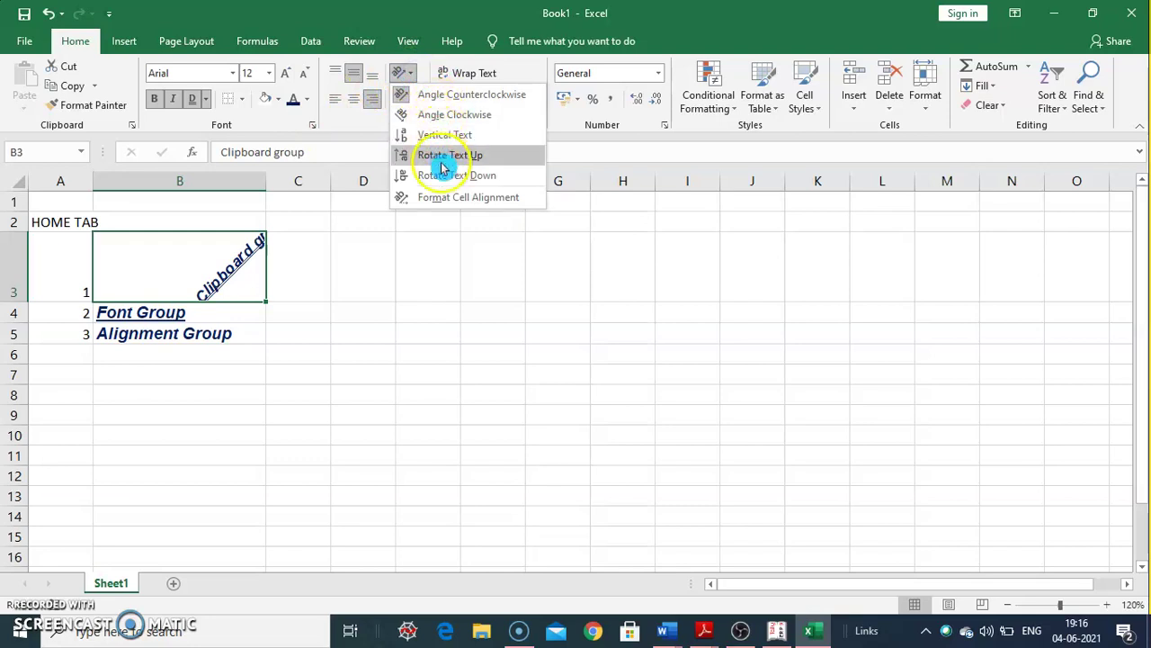
pyautogui.click(444, 142)
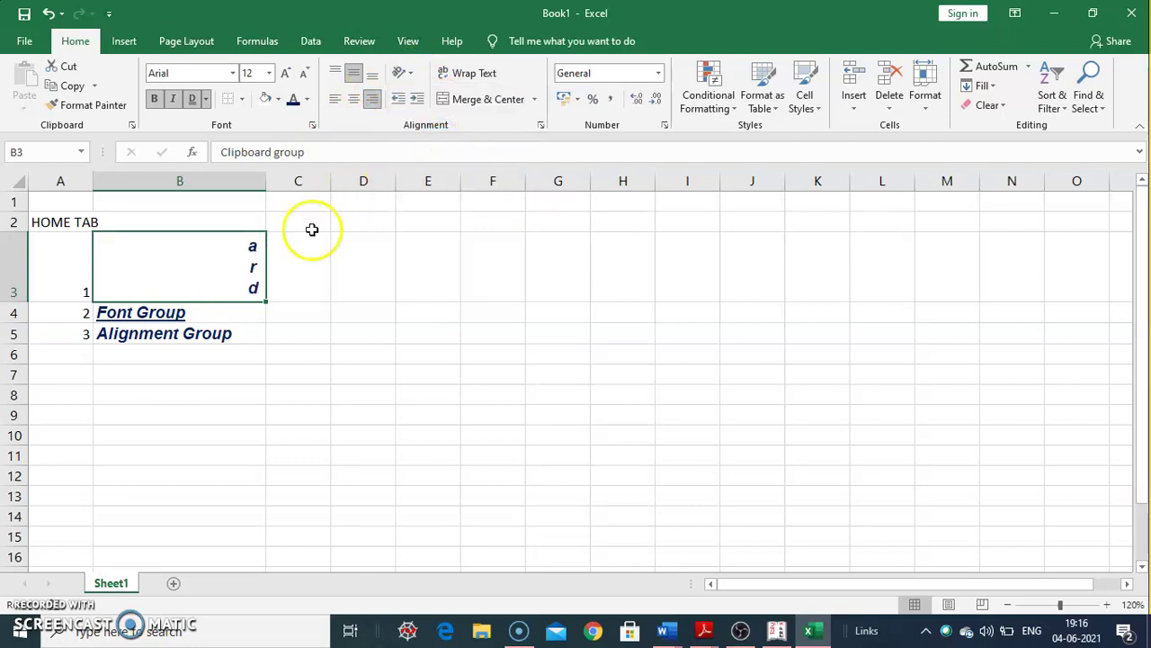
# Enlarge and auto-fit row 3, then try Rotate Text Down and Vertical Text again.
pyautogui.moveTo(16, 303); pyautogui.dragTo(23, 396)
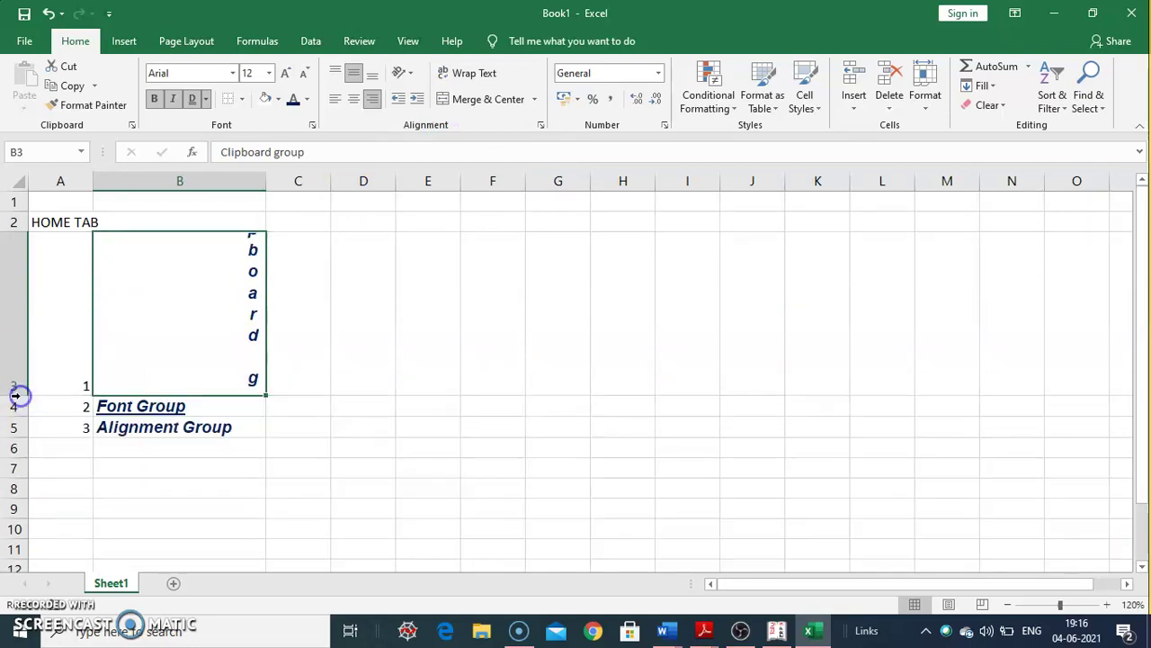
pyautogui.doubleClick(14, 395)
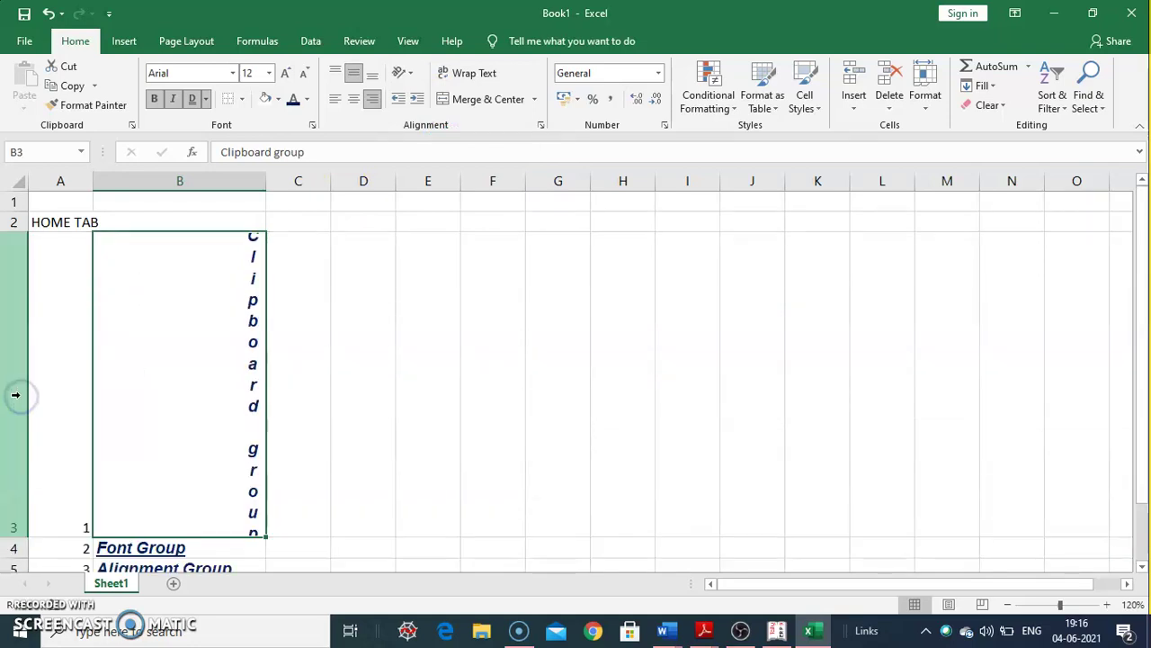
pyautogui.click(416, 79)
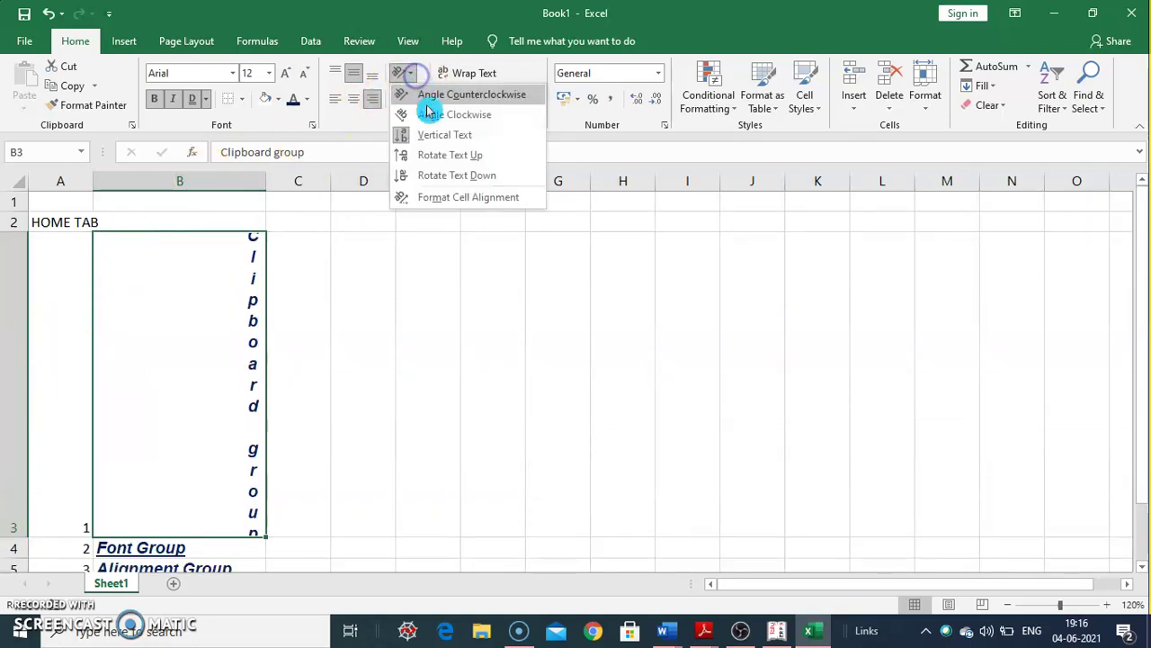
pyautogui.click(447, 177)
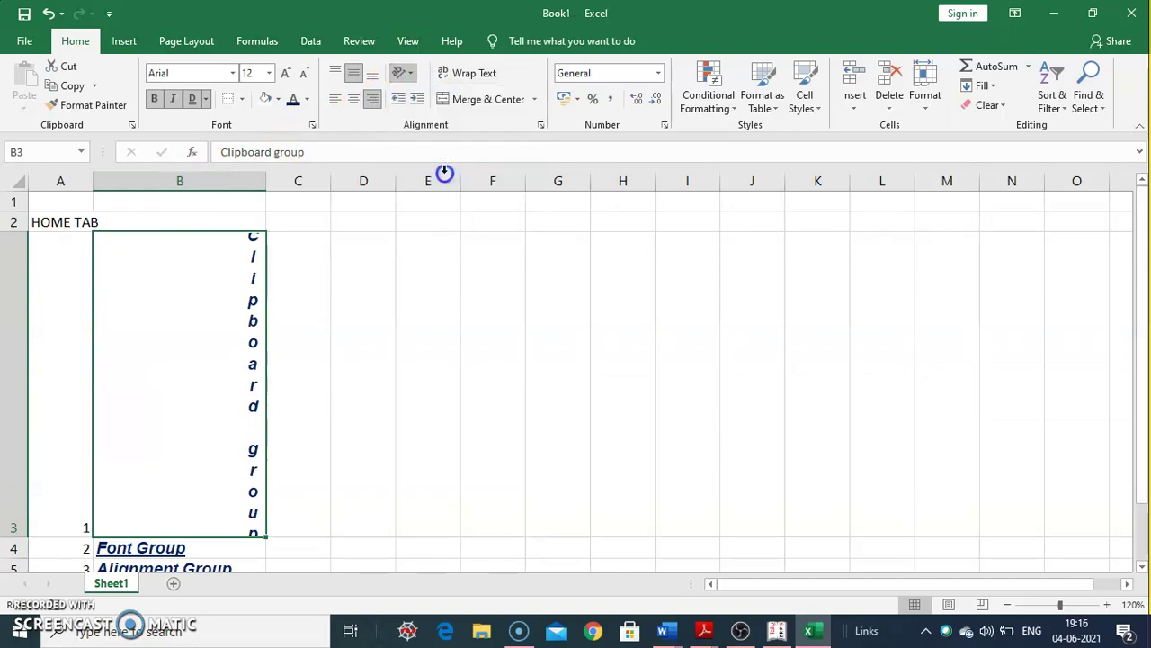
pyautogui.click(416, 79)
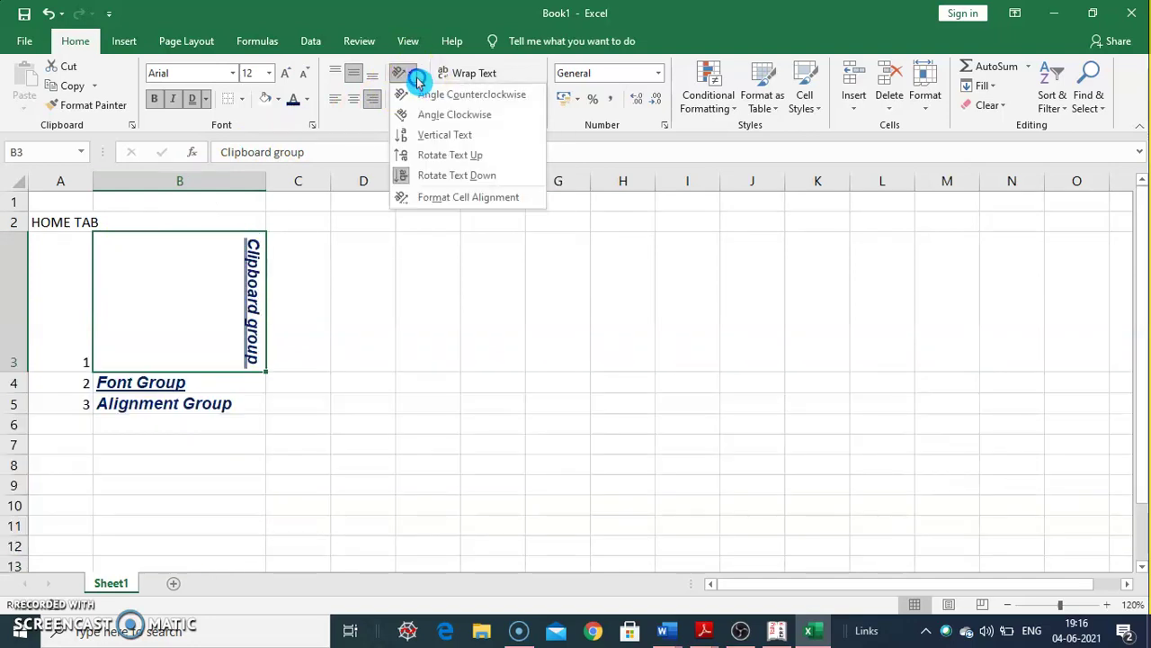
pyautogui.click(430, 142)
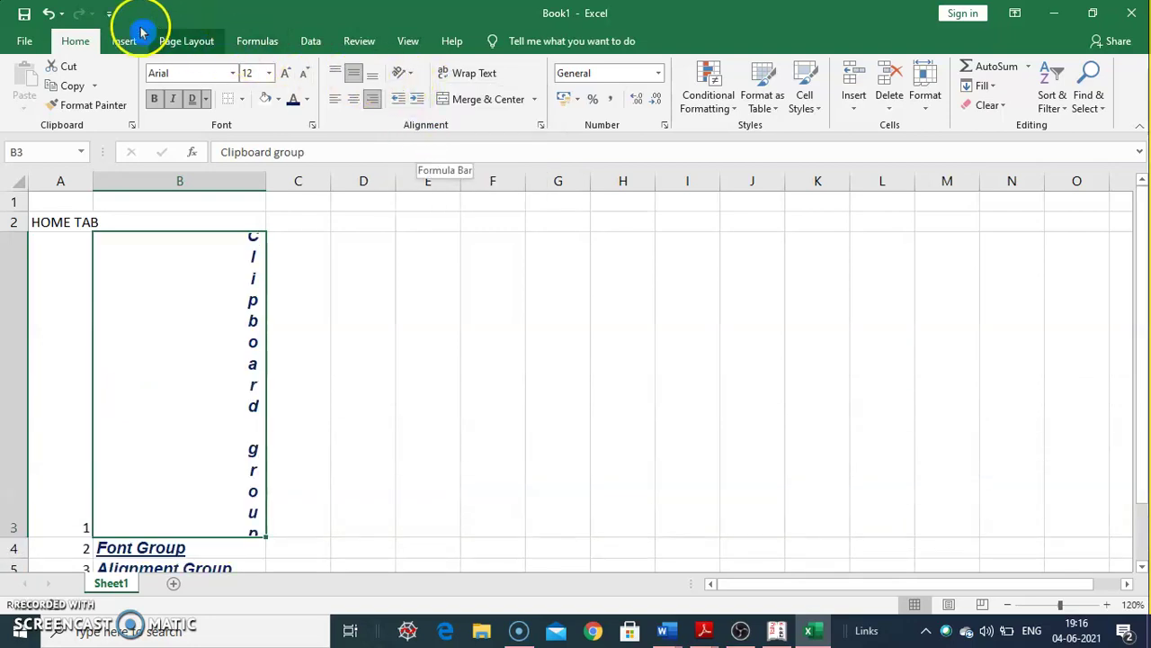
# Undo four orientation changes to restore horizontal Clipboard group text, then reselect B3.
pyautogui.click(49, 14)
pyautogui.click(50, 14)
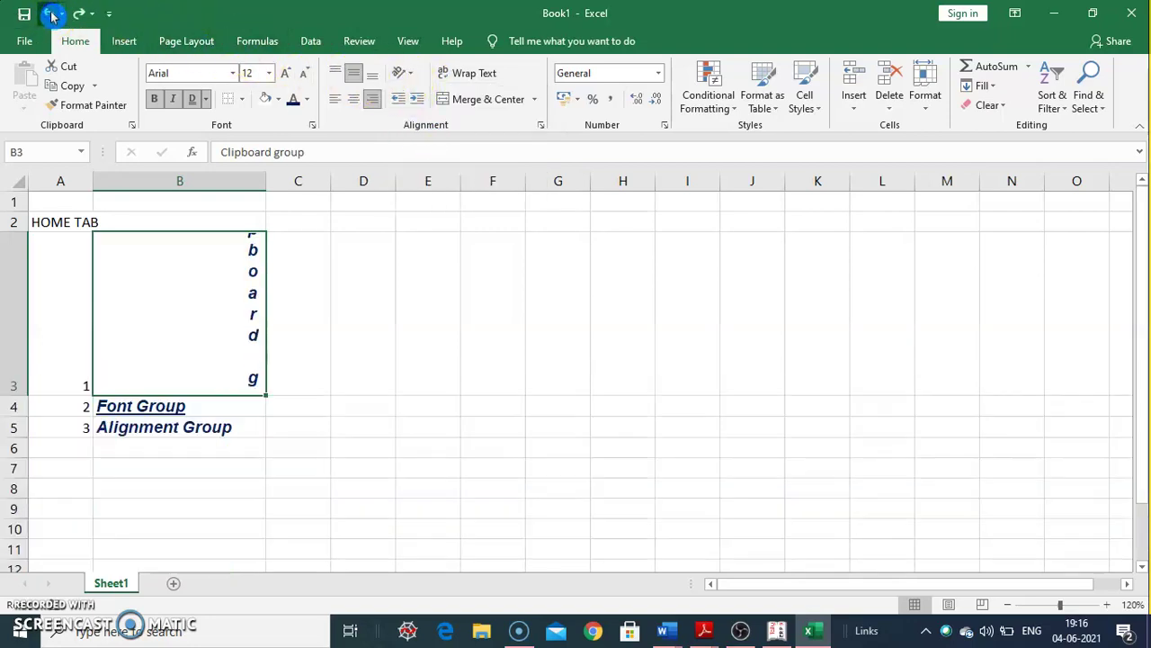
pyautogui.click(50, 14)
pyautogui.click(50, 14)
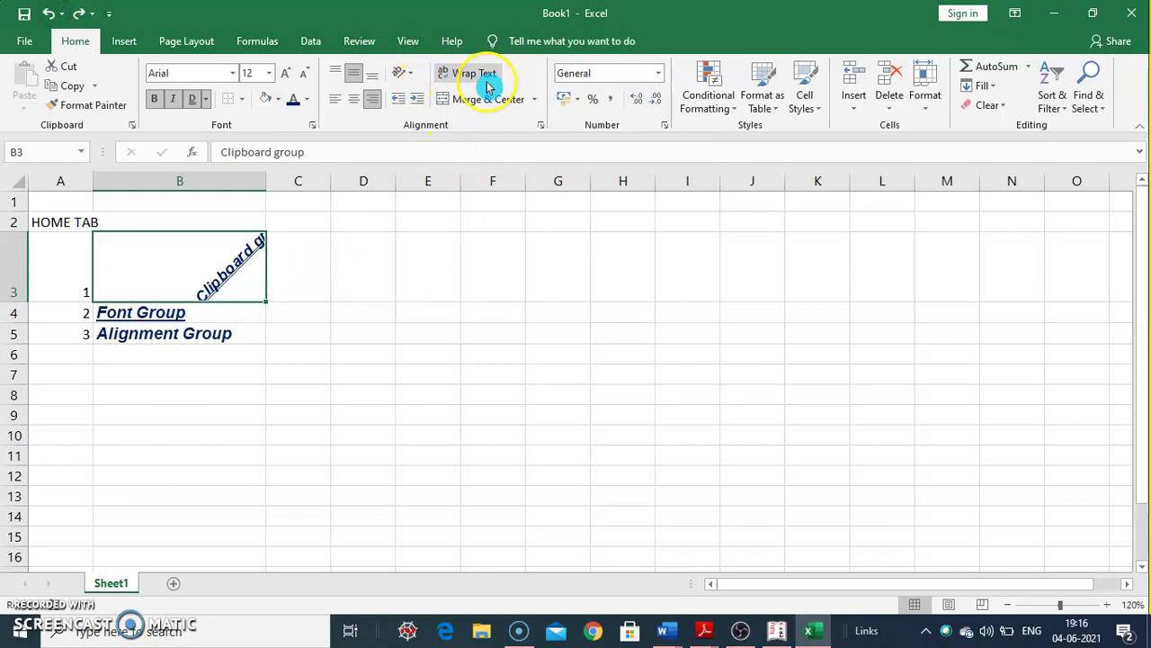
pyautogui.click(231, 412)
pyautogui.click(197, 277)
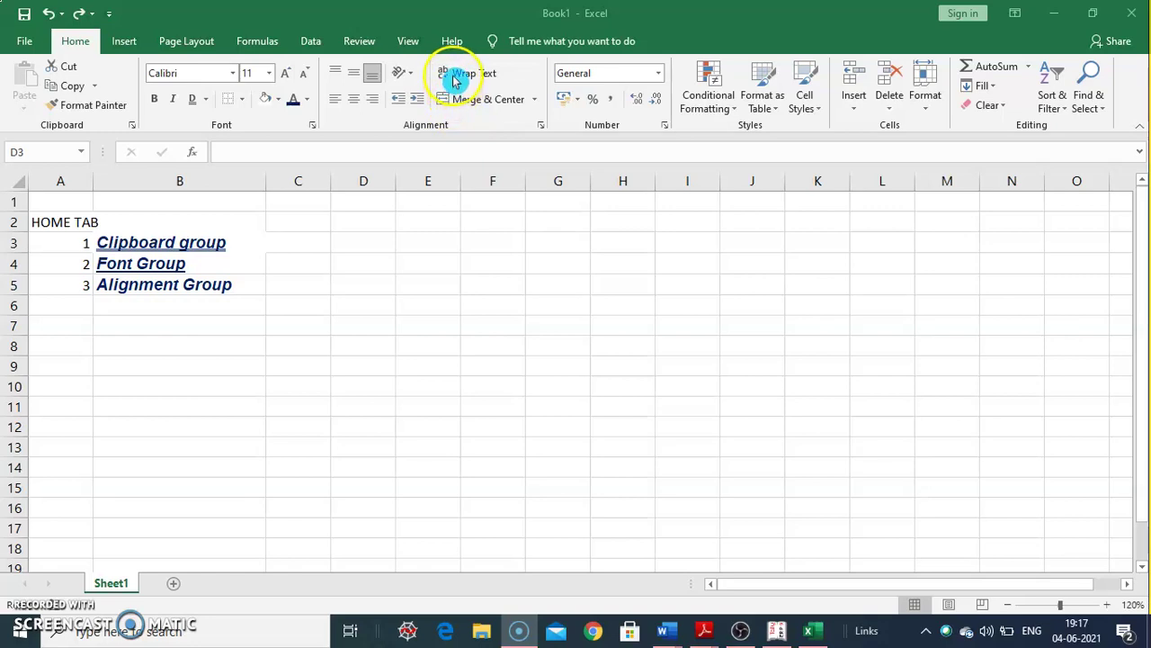
# Center cell D3 horizontally, then enter the heading 'Welcome to MS Excel' in D1.
pyautogui.click(454, 77)
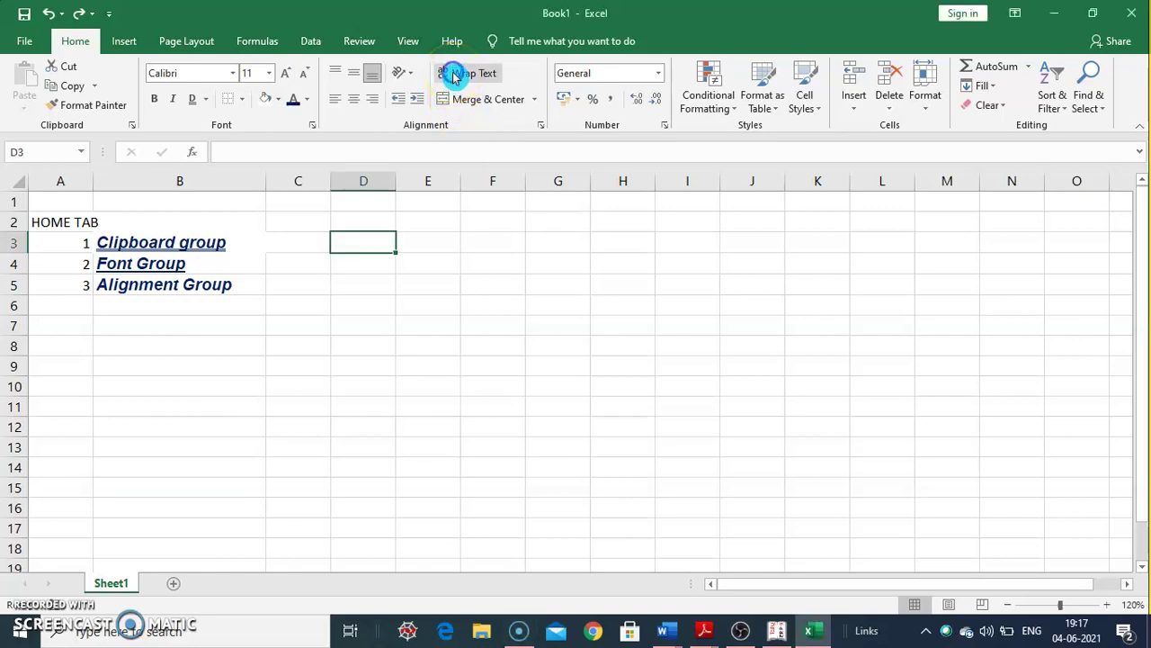
pyautogui.click(443, 99)
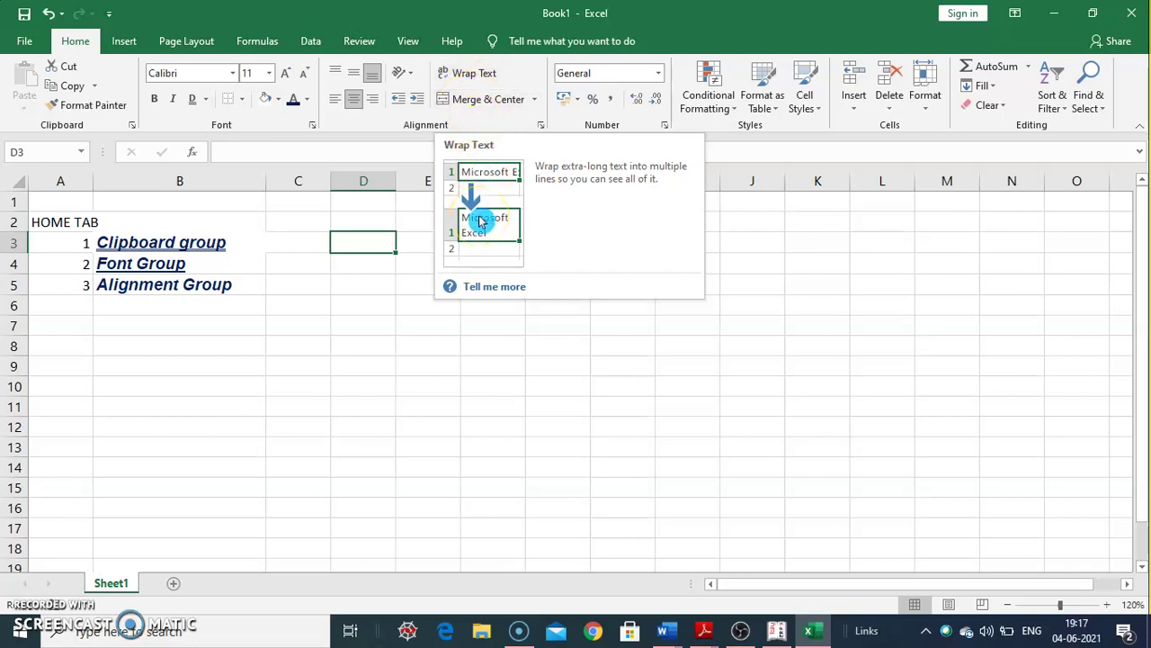
pyautogui.click(365, 205)
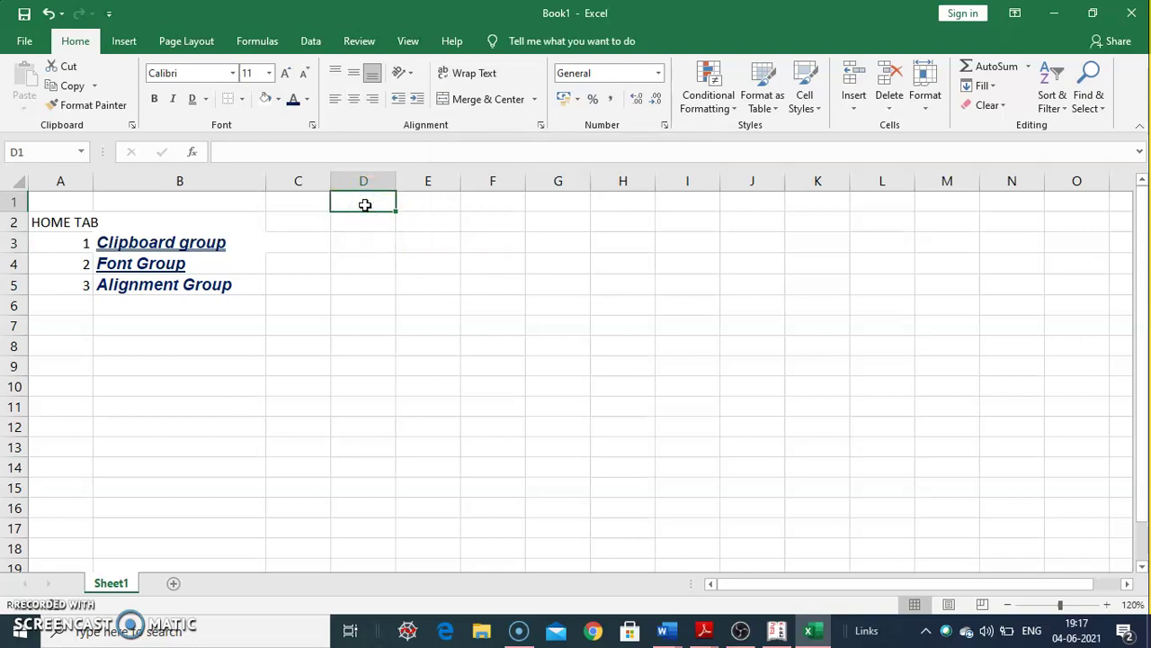
pyautogui.write('Welc')
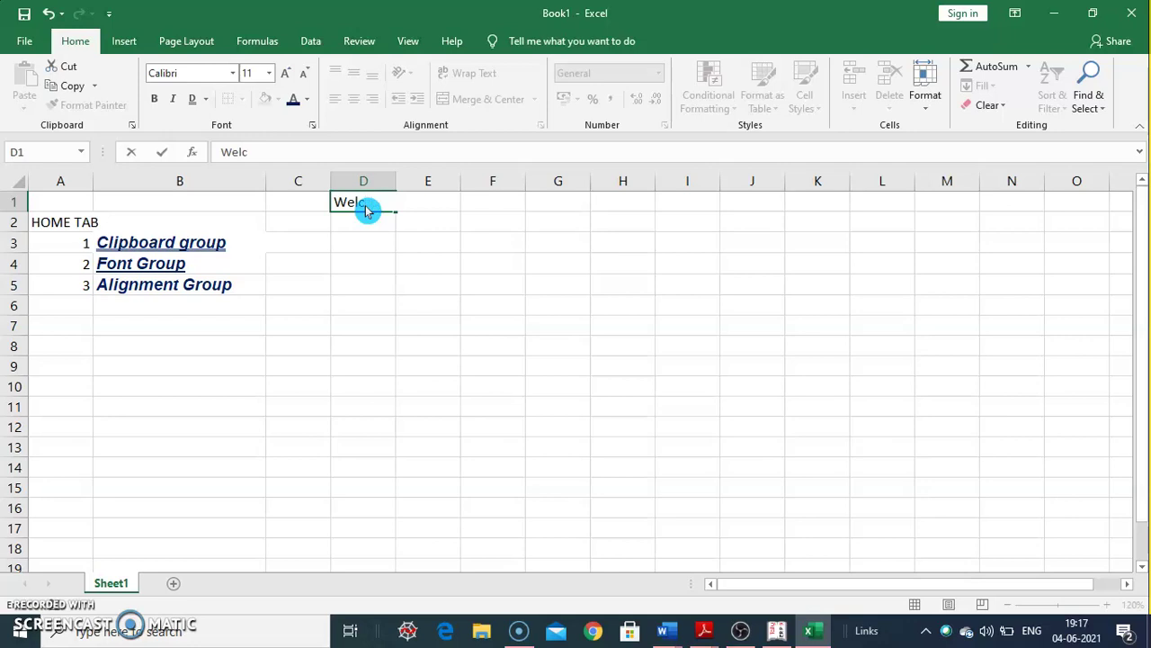
pyautogui.write('ome to MS Excel')
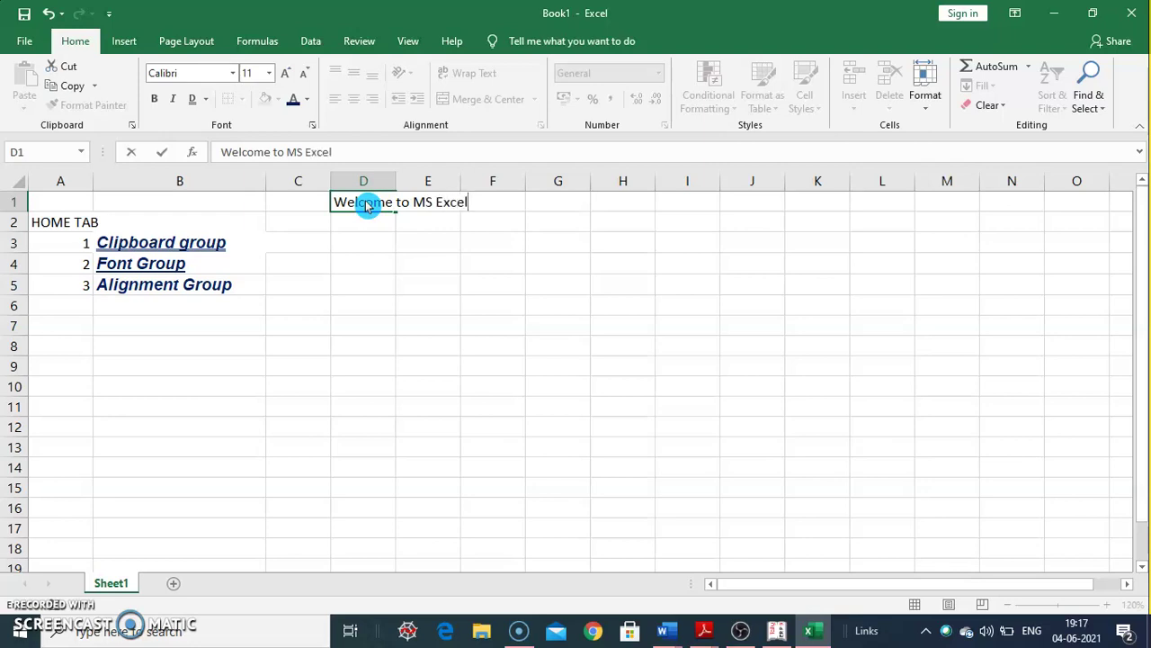
pyautogui.click(404, 266)
pyautogui.click(359, 202)
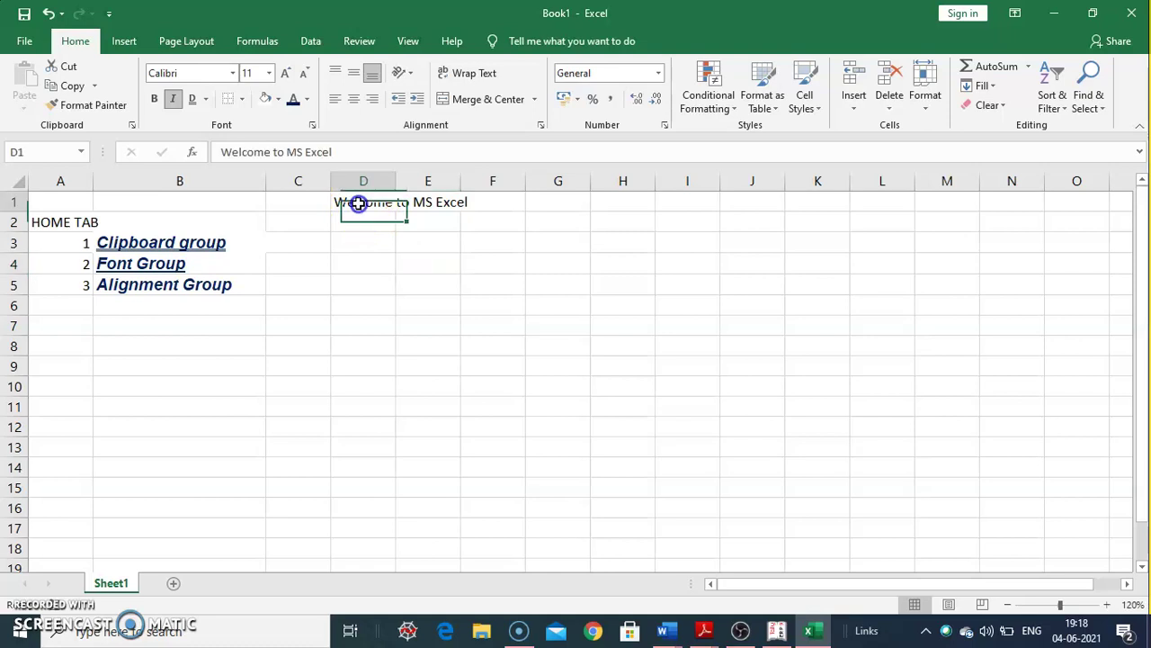
# Turn on Wrap Text for D1 and resize column D so the heading fits two lines.
pyautogui.click(455, 84)
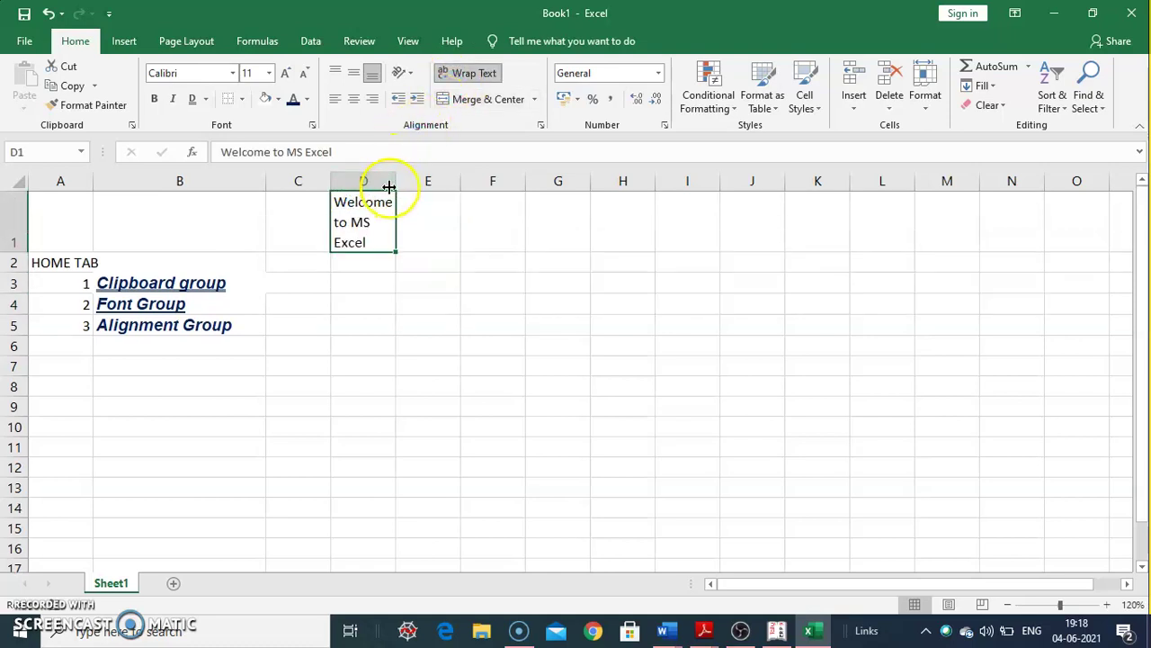
pyautogui.moveTo(389, 186); pyautogui.dragTo(432, 188)
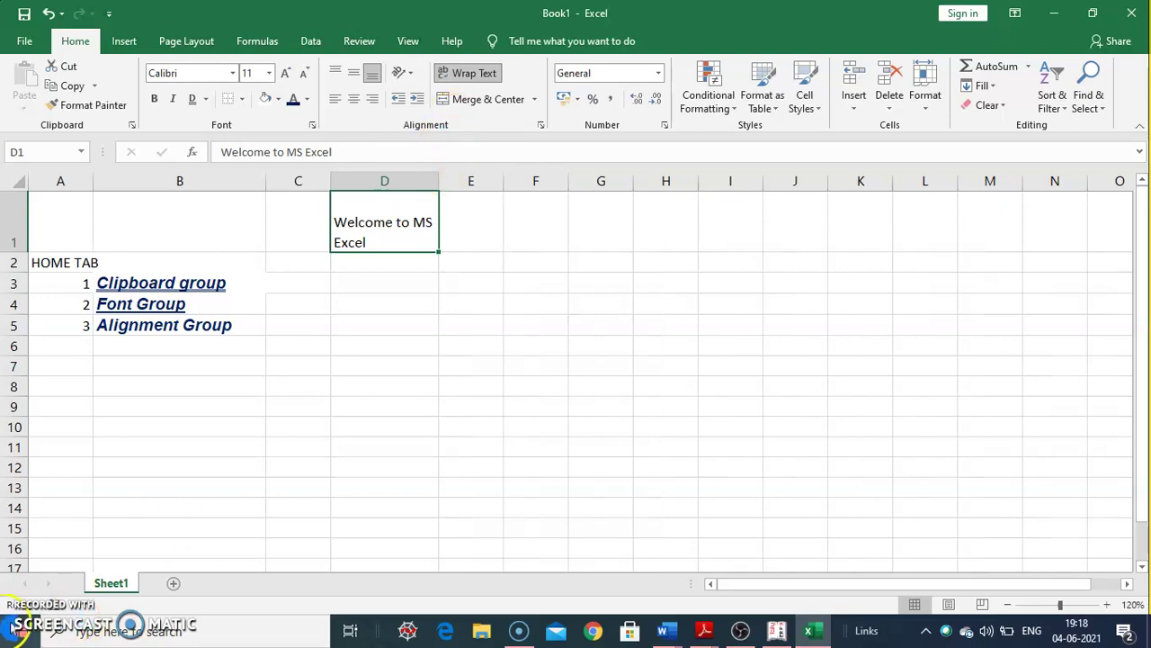
pyautogui.click(471, 345)
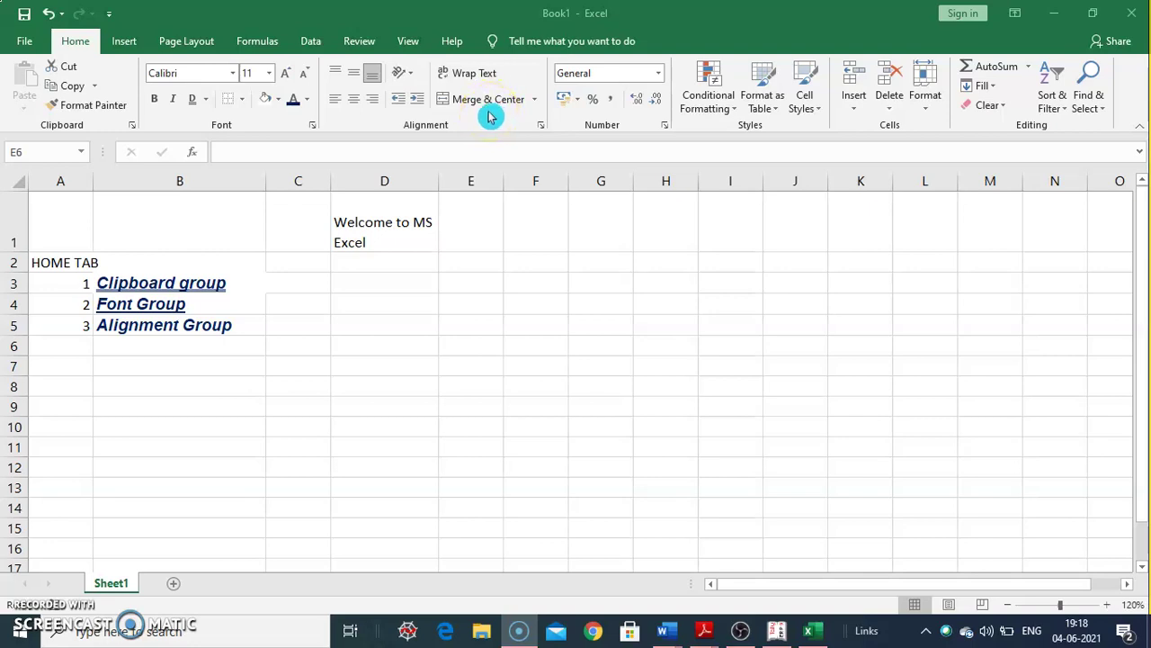
pyautogui.click(391, 220)
pyautogui.click(394, 225)
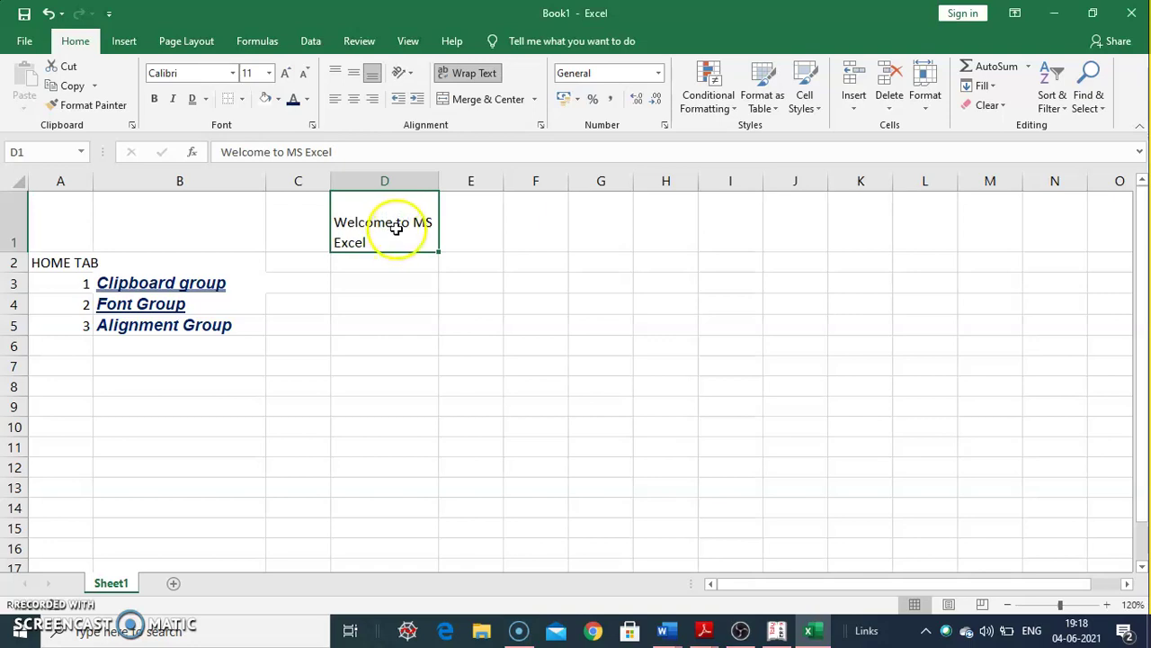
# Select D1:F1 and apply Merge & Center to the 'Welcome to MS Excel' heading.
pyautogui.moveTo(396, 230); pyautogui.dragTo(512, 233)
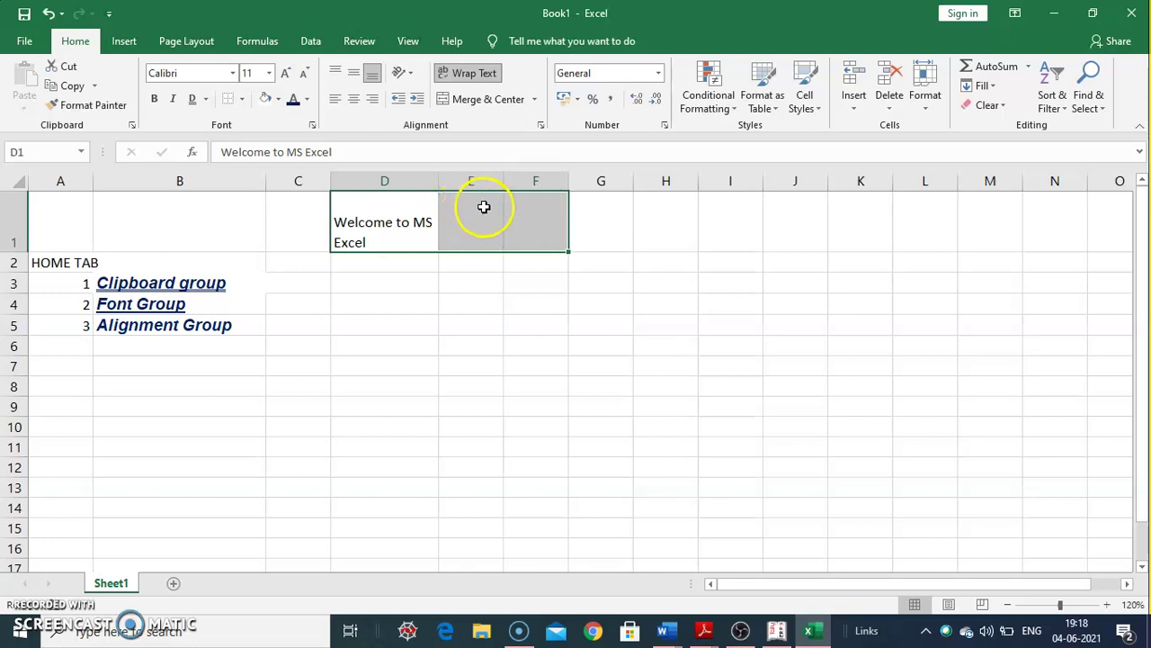
pyautogui.click(483, 101)
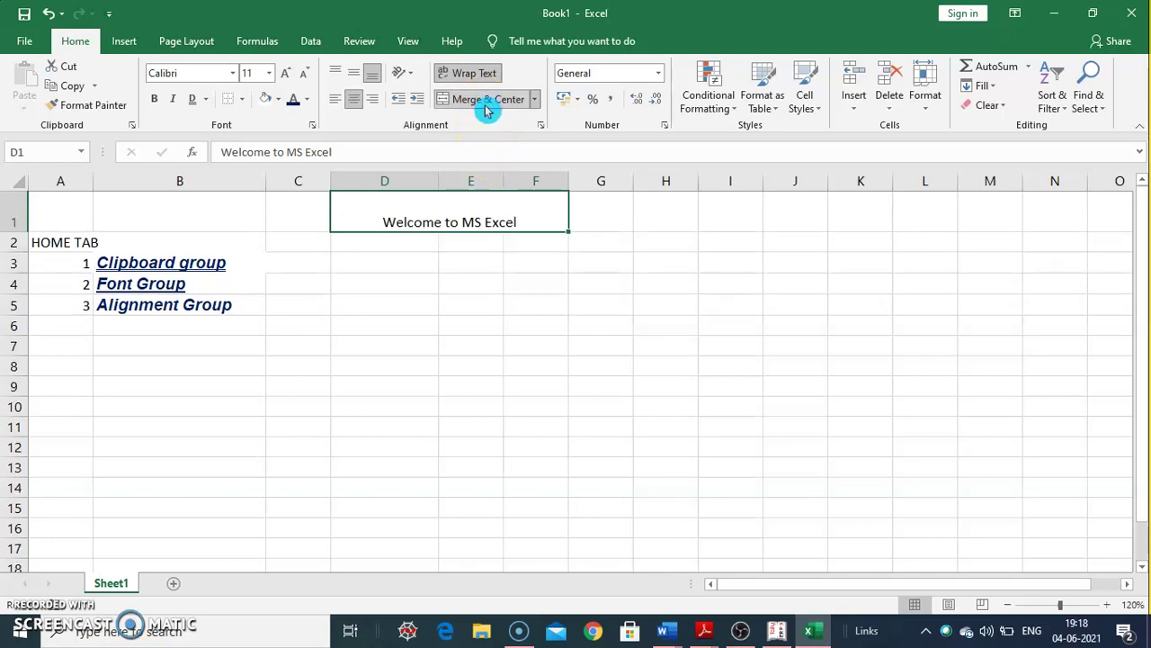